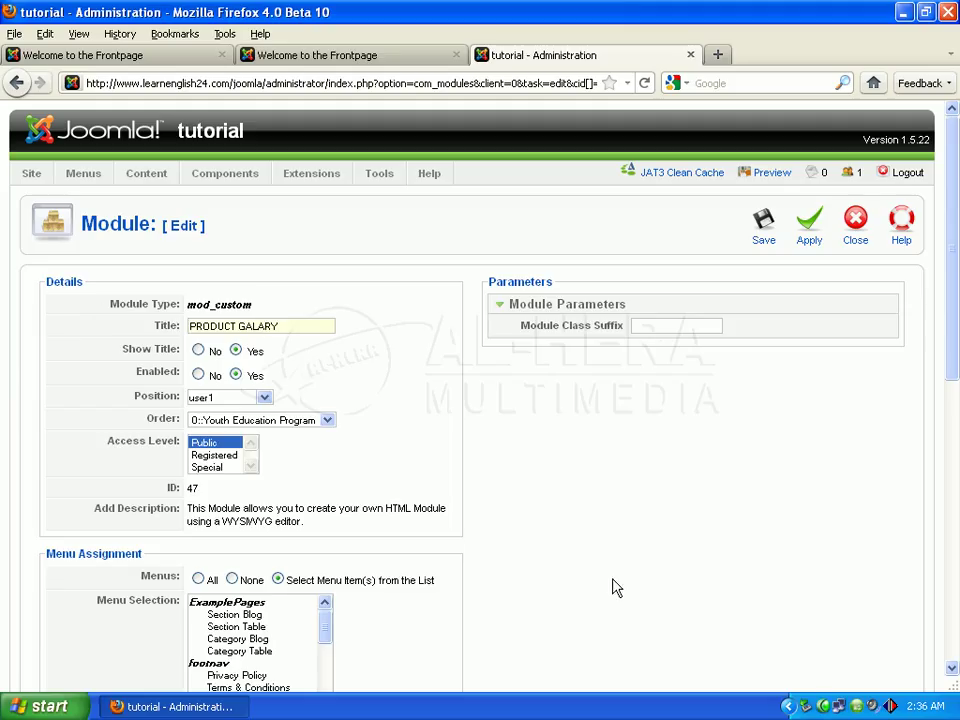
# - Delete the existing description text and the round icon from the PRODUCT GALARY module's custom output
pyautogui.moveTo(956, 310); pyautogui.dragTo(956, 541)
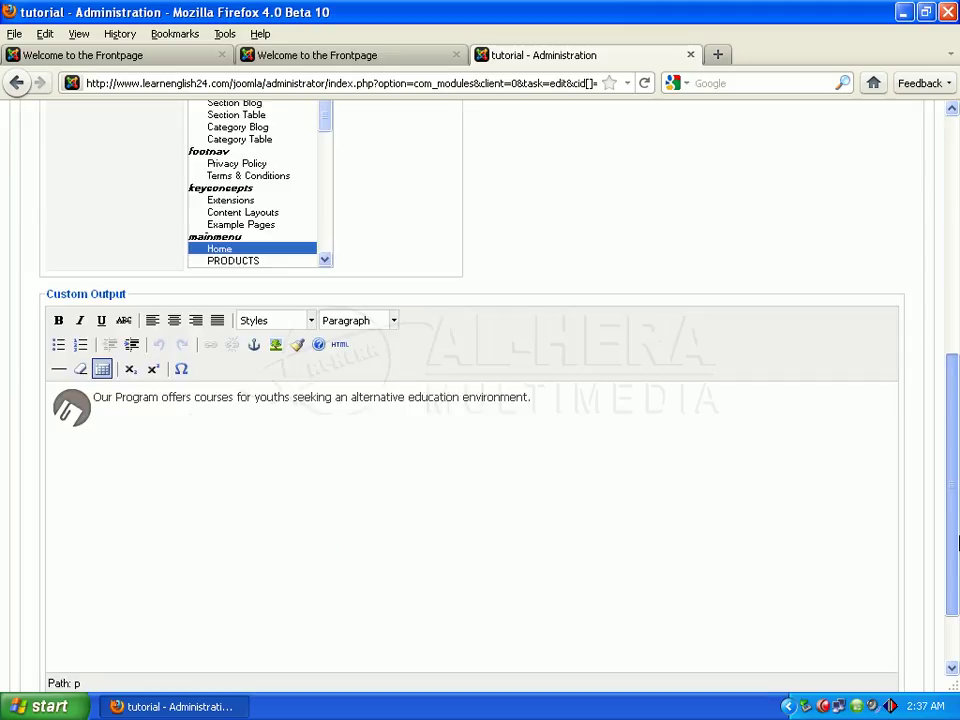
pyautogui.click(79, 429)
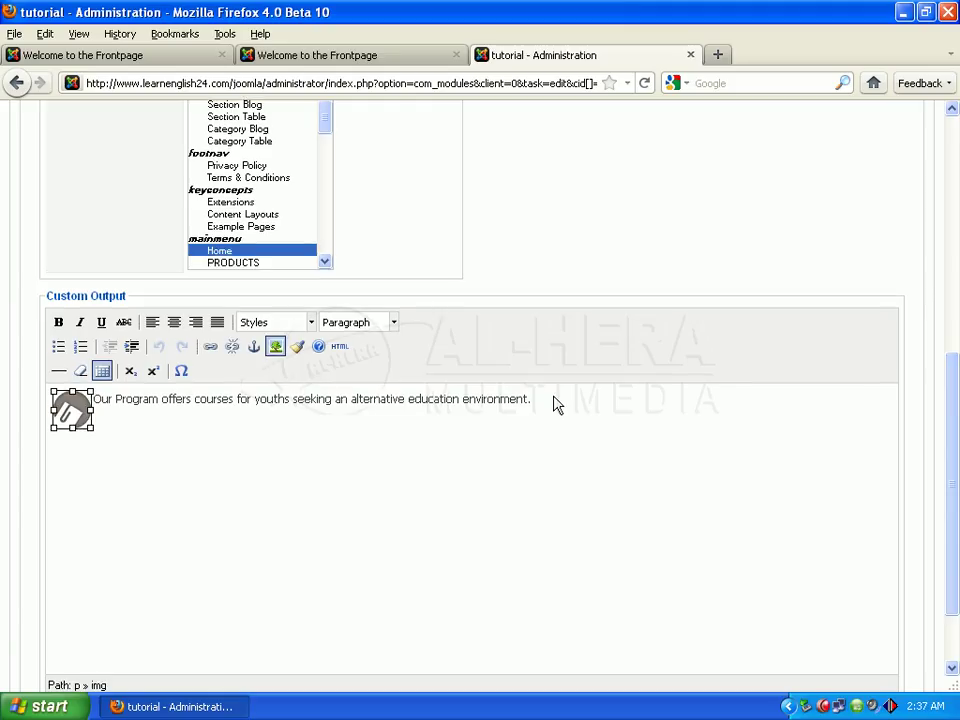
pyautogui.moveTo(555, 403); pyautogui.dragTo(36, 446)
pyautogui.press('Delete')
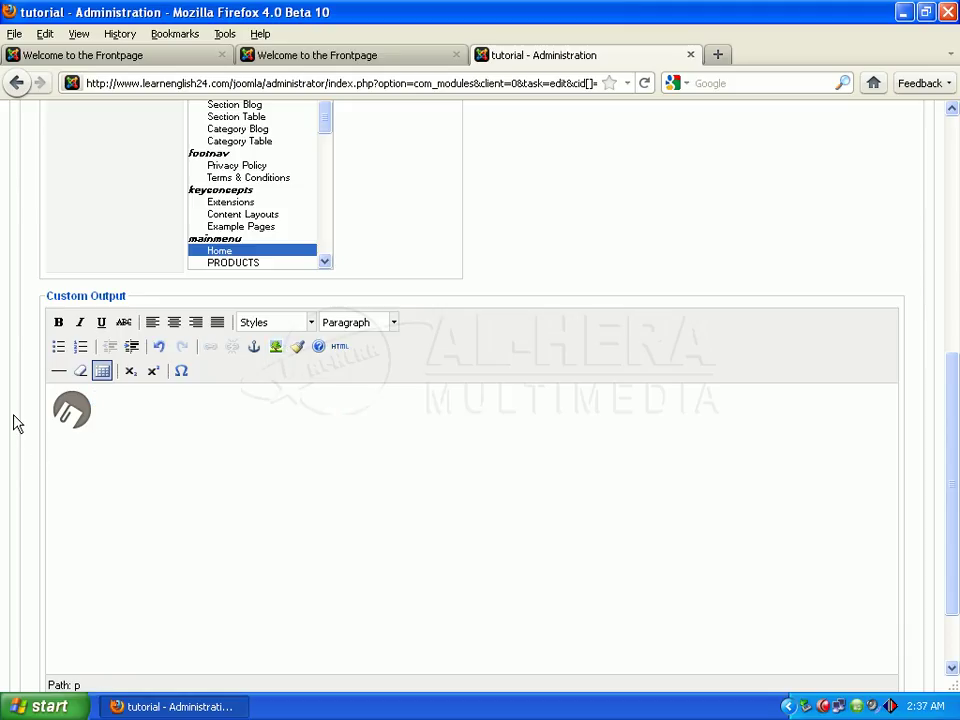
pyautogui.click(71, 409)
pyautogui.press('Delete')
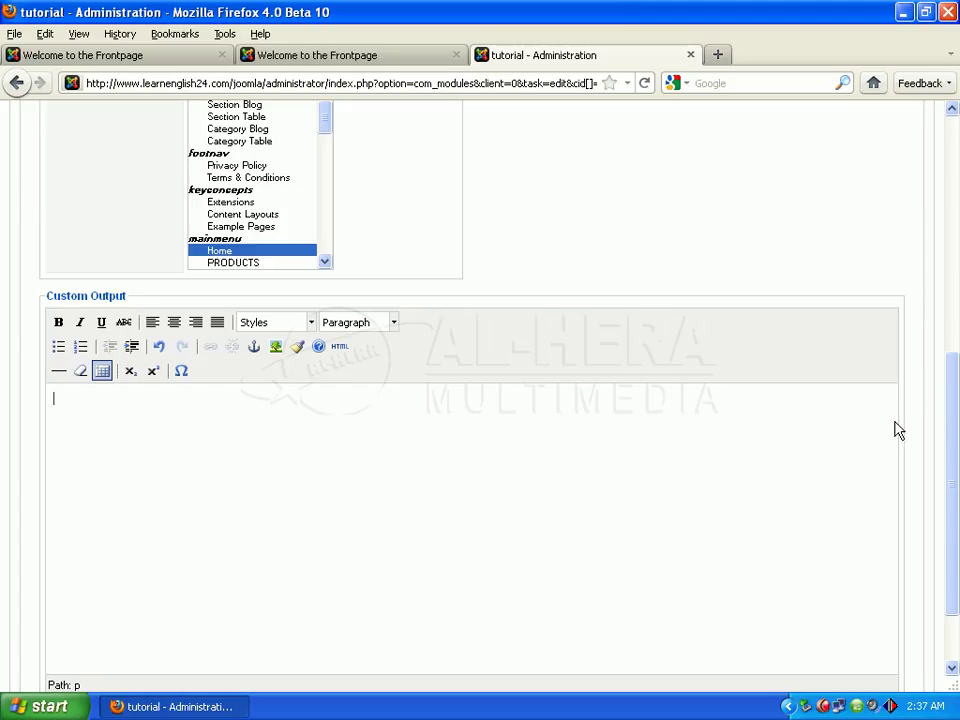
# - Check the Product Demo banner on the reference front page and open image insertion for the module's custom output
pyautogui.scroll(-2, 955, 470)
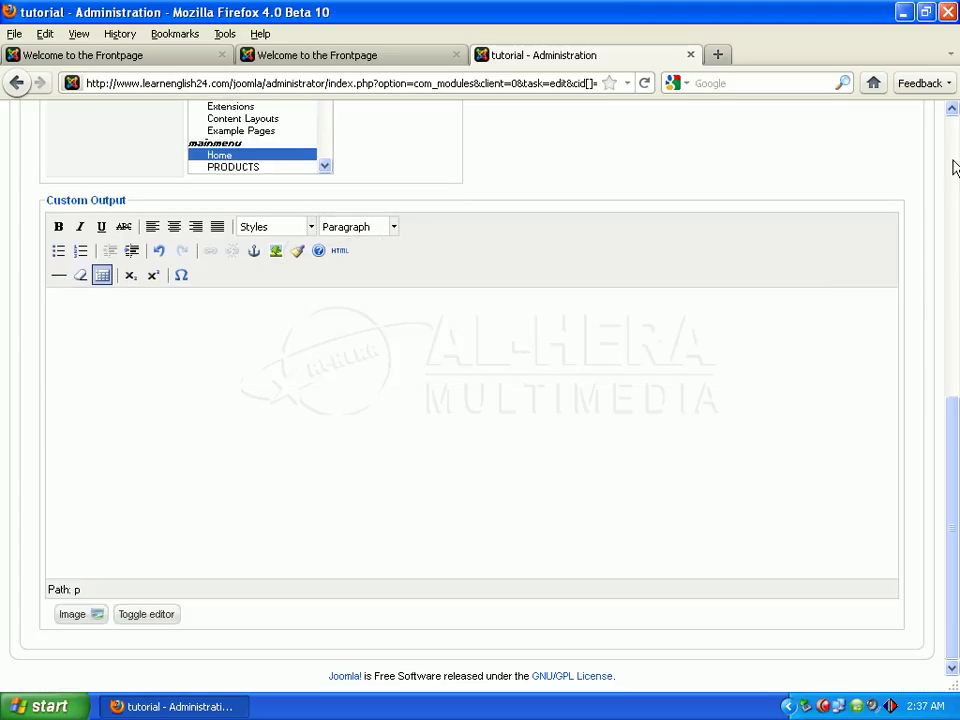
pyautogui.click(87, 616)
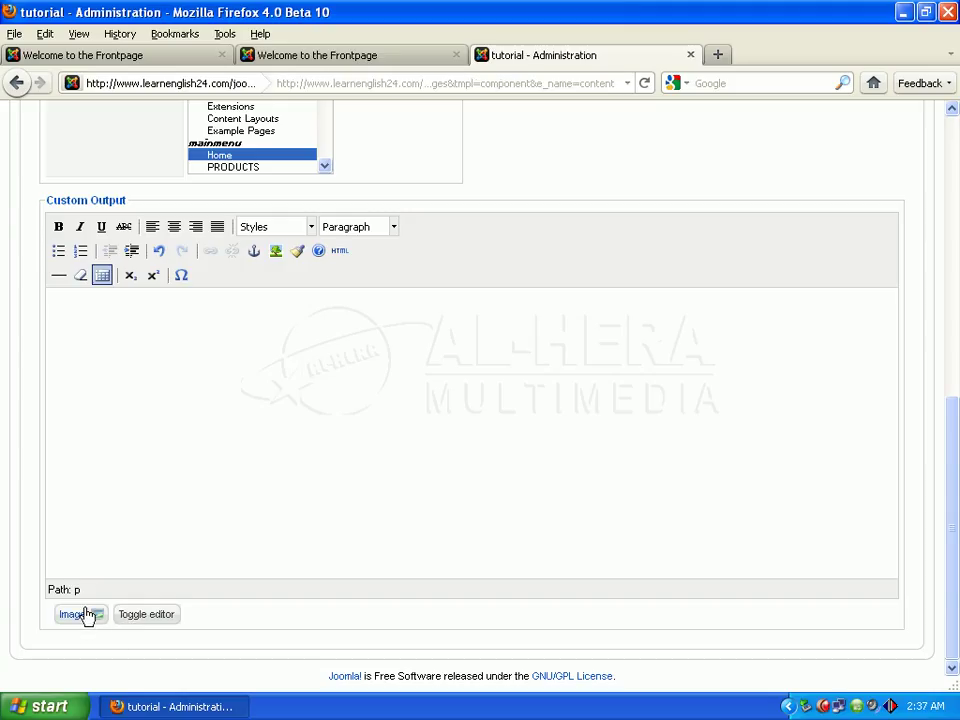
pyautogui.click(156, 60)
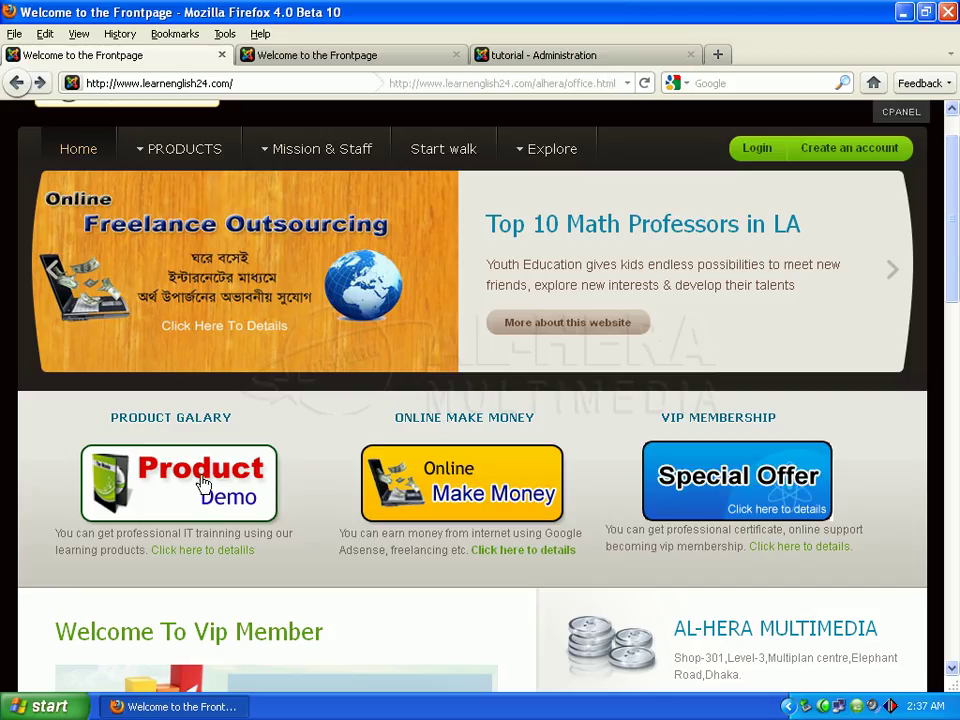
pyautogui.click(542, 60)
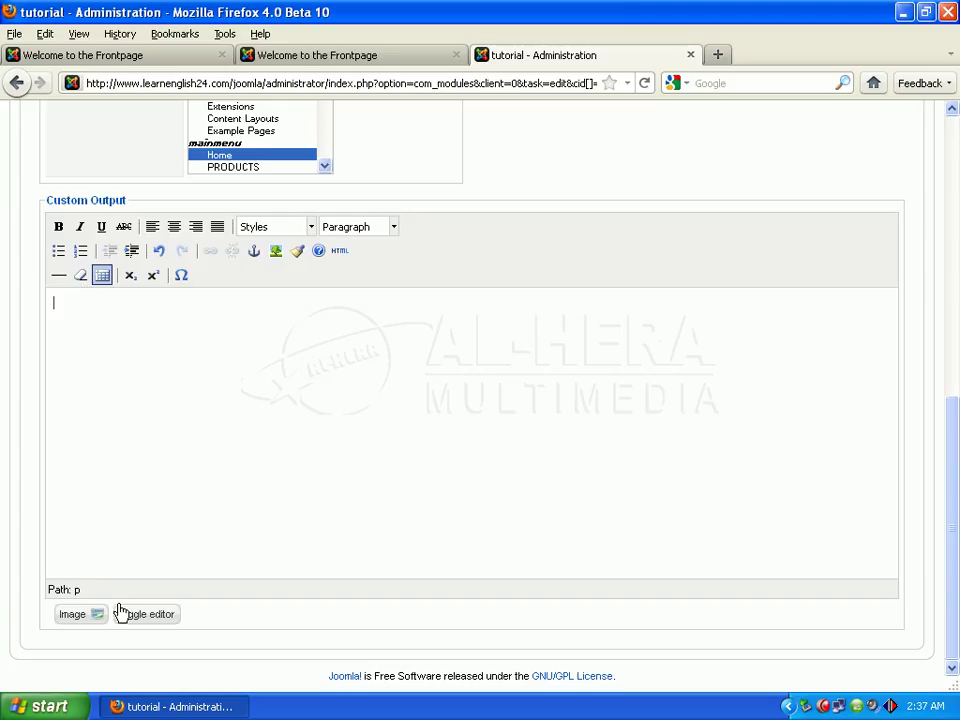
pyautogui.click(74, 618)
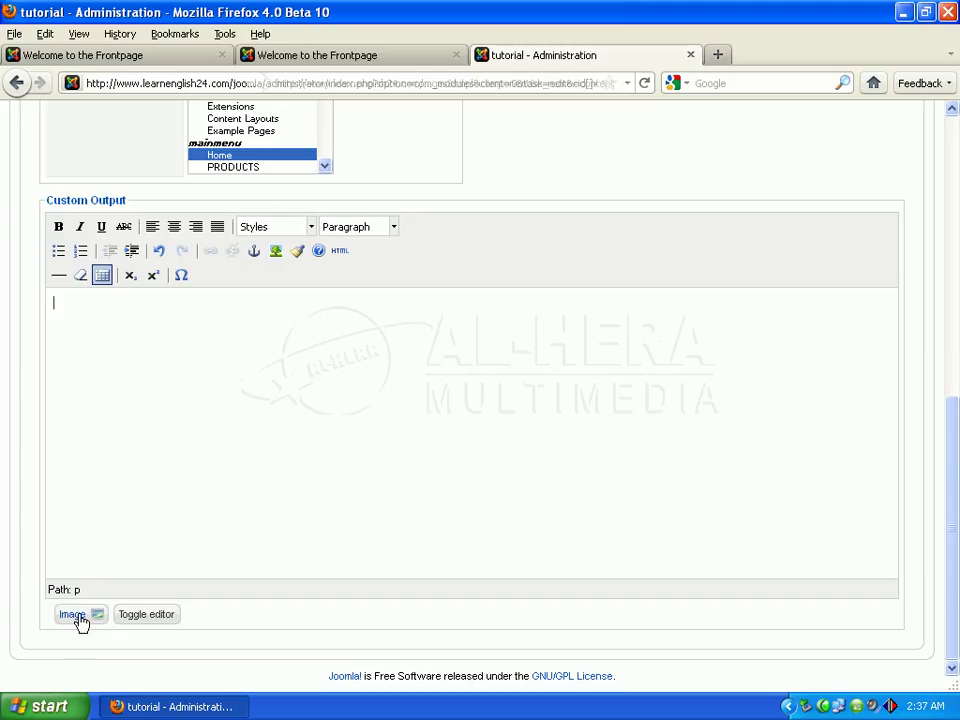
pyautogui.click(86, 624)
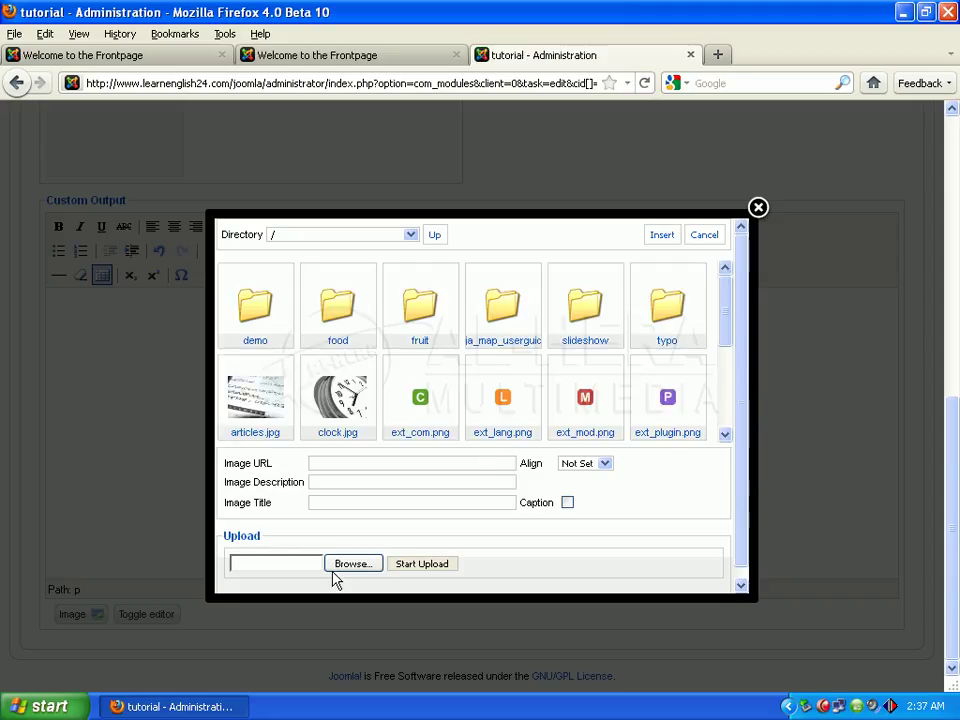
# - Upload gallaryf.png from the project folder on Local Disk (I:) to the site's root image directory
pyautogui.click(368, 563)
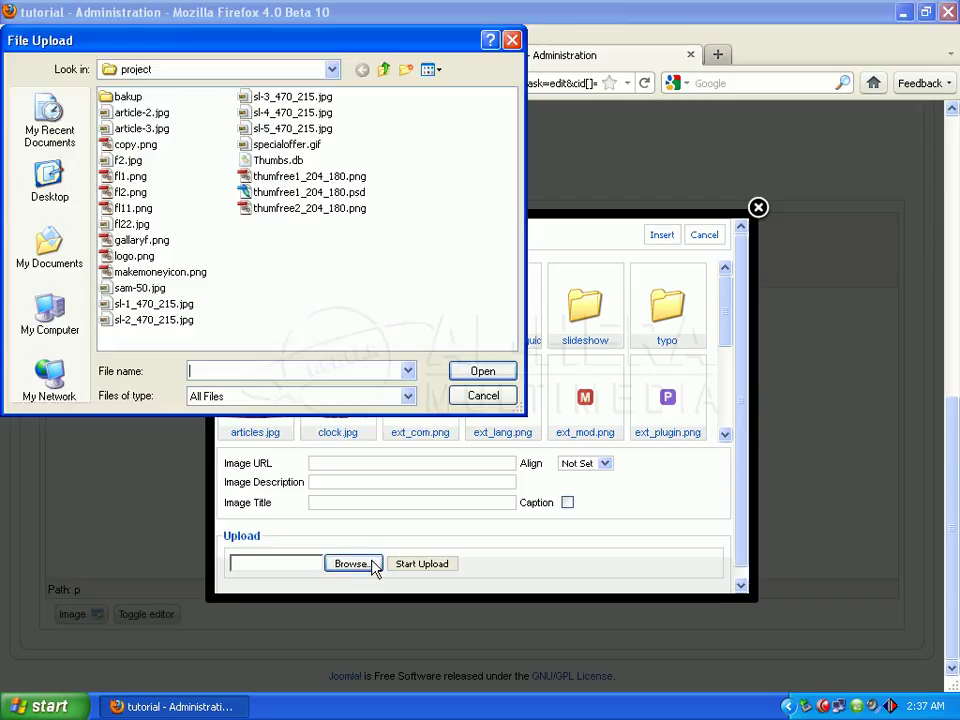
pyautogui.click(334, 70)
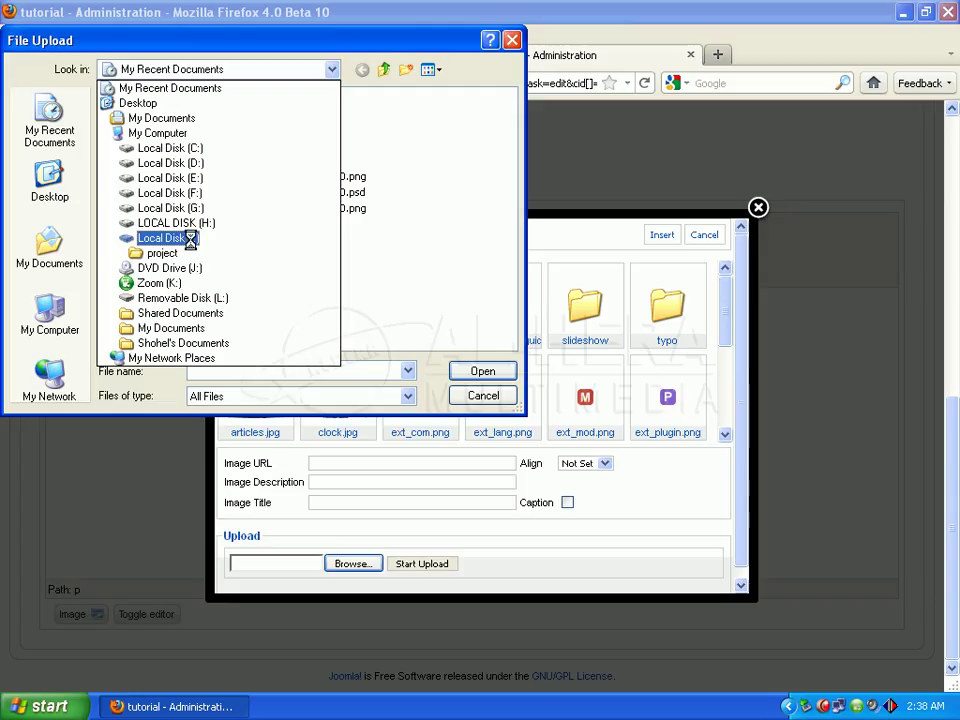
pyautogui.click(195, 241)
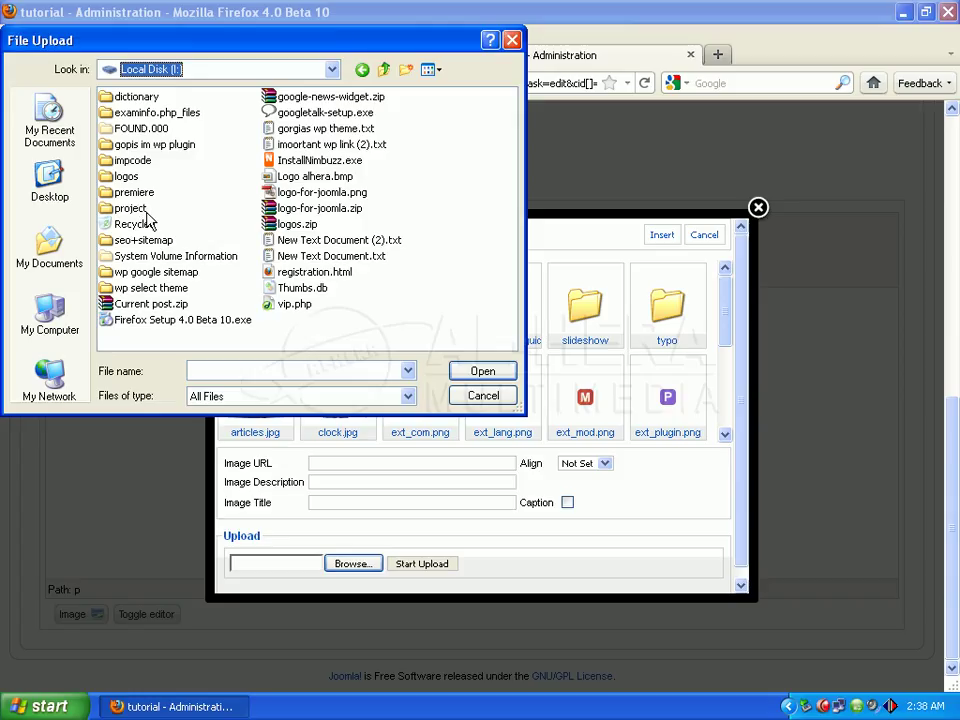
pyautogui.doubleClick(130, 208)
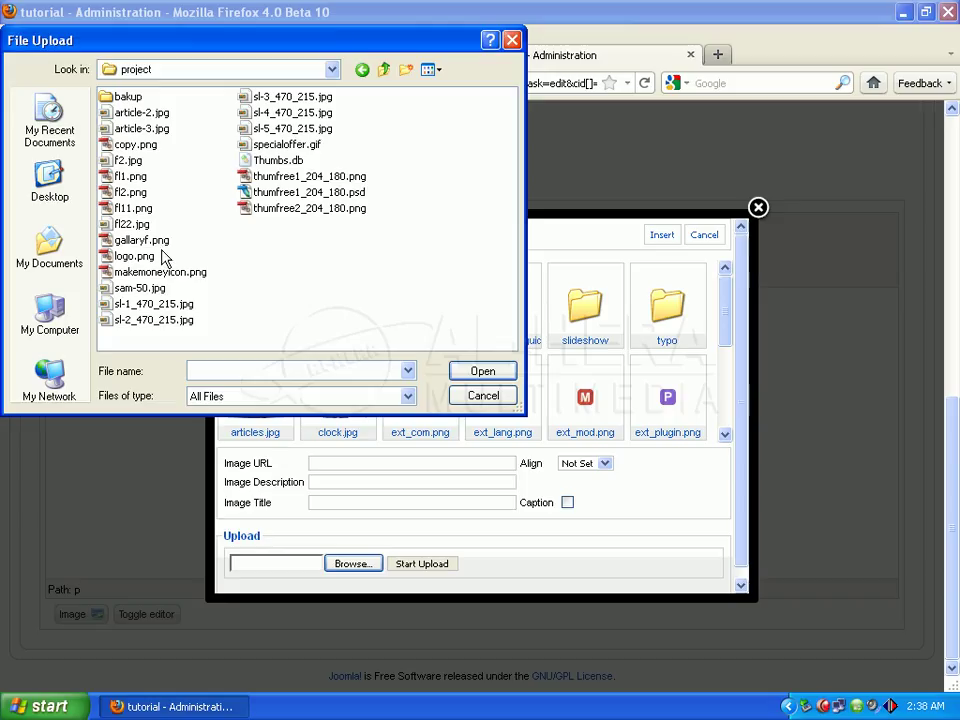
pyautogui.click(141, 241)
pyautogui.click(479, 374)
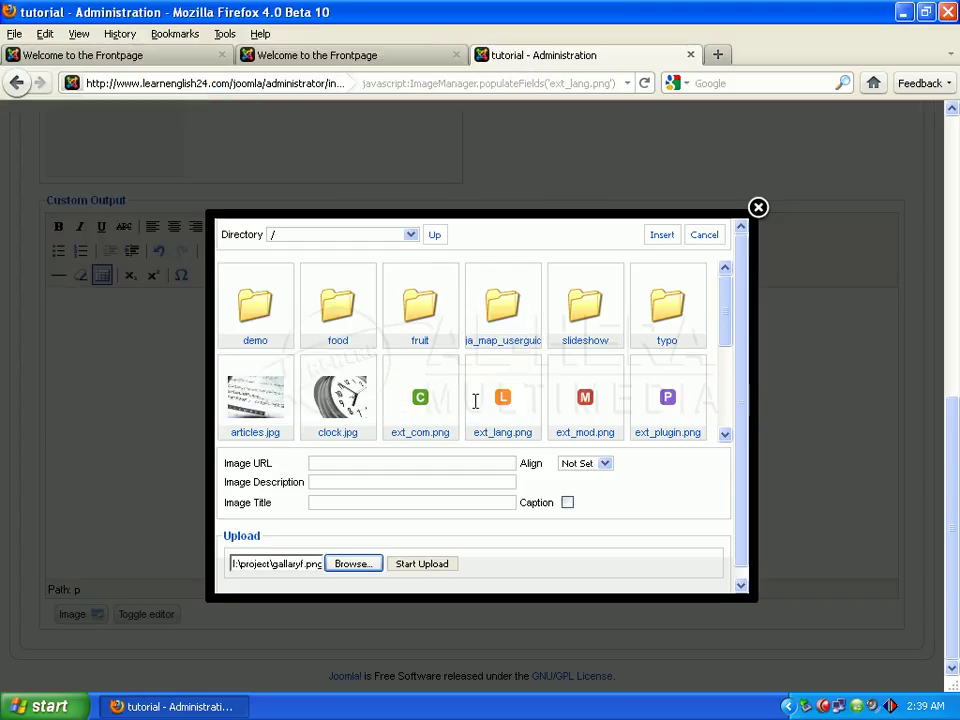
pyautogui.click(437, 568)
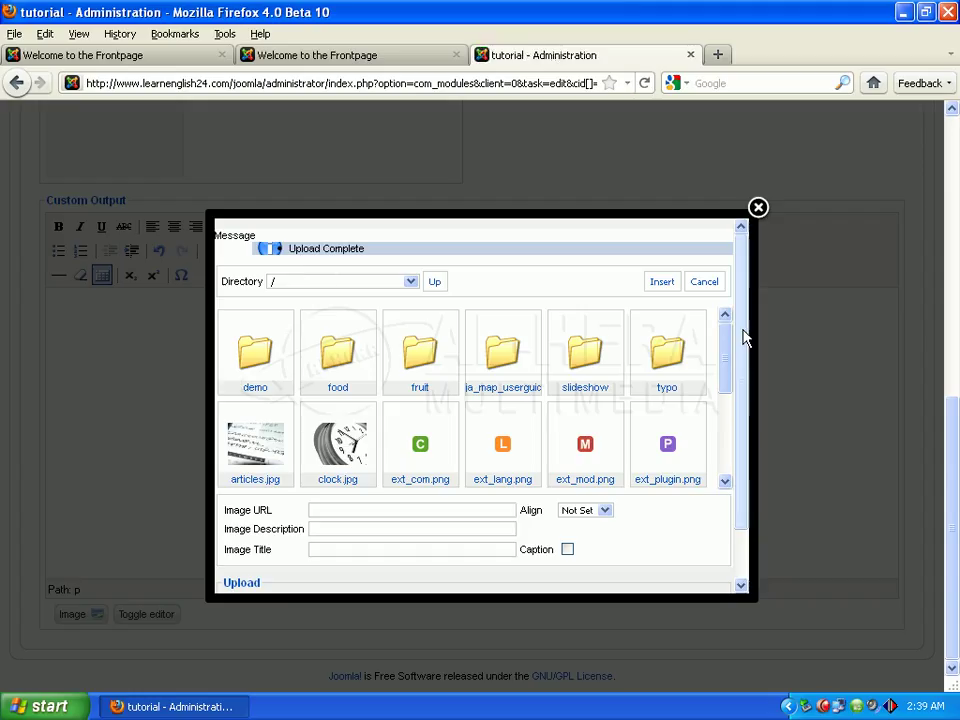
# - Insert the uploaded gallaryf.png image into the module's custom output
pyautogui.moveTo(743, 338); pyautogui.dragTo(744, 386)
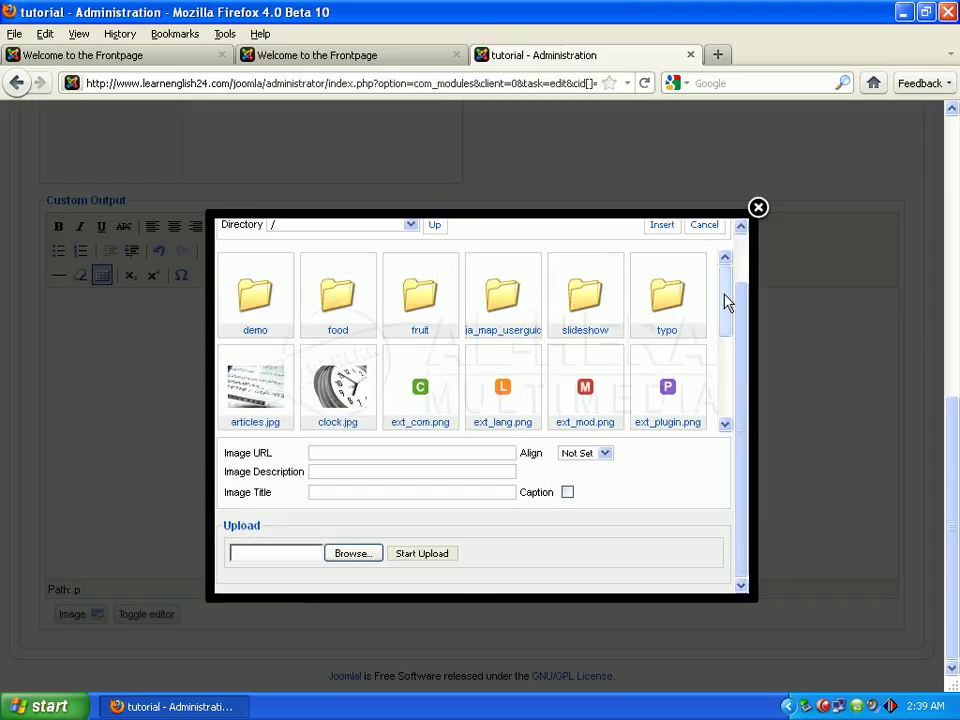
pyautogui.moveTo(727, 302); pyautogui.dragTo(726, 398)
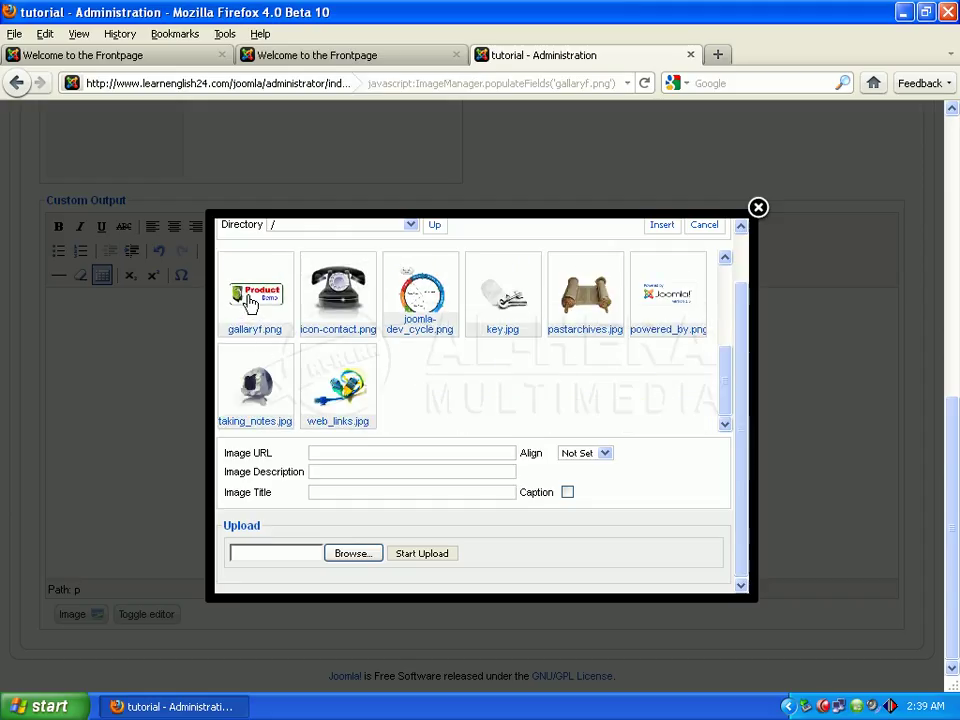
pyautogui.click(250, 304)
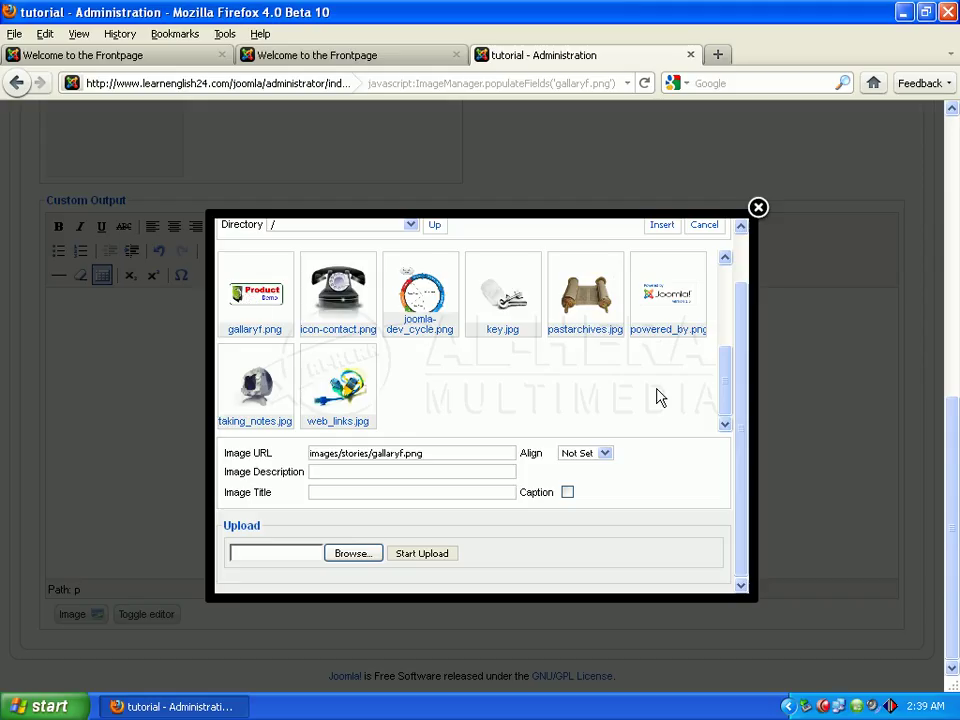
pyautogui.click(661, 226)
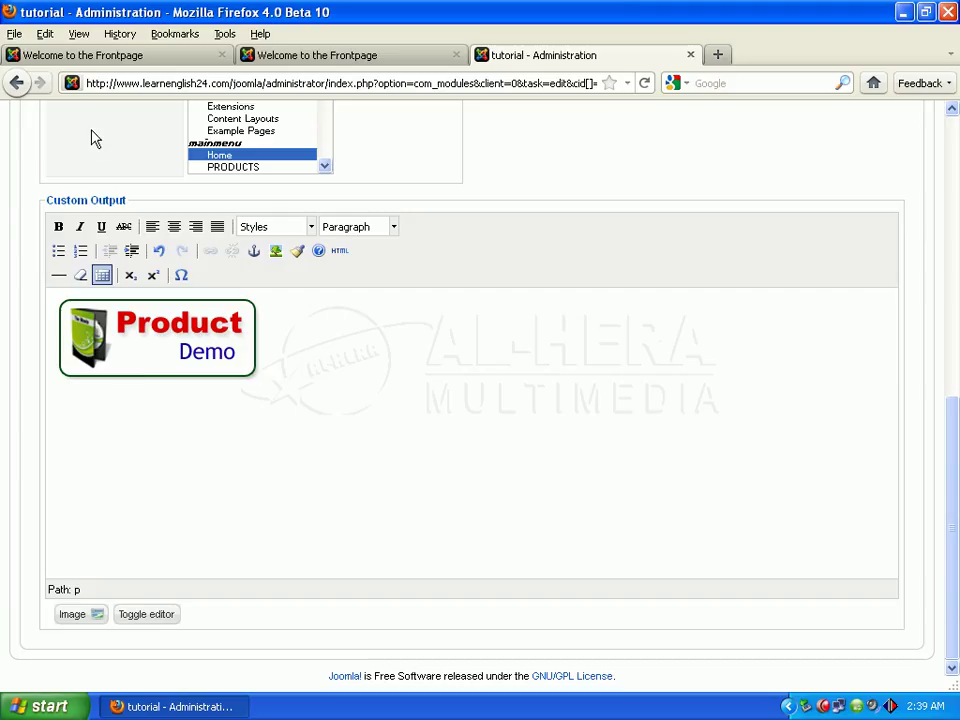
# - Compare with the reference front page's product caption, and copy the whole sentence from the desktop file galary.txt in Notepad
pyautogui.click(92, 62)
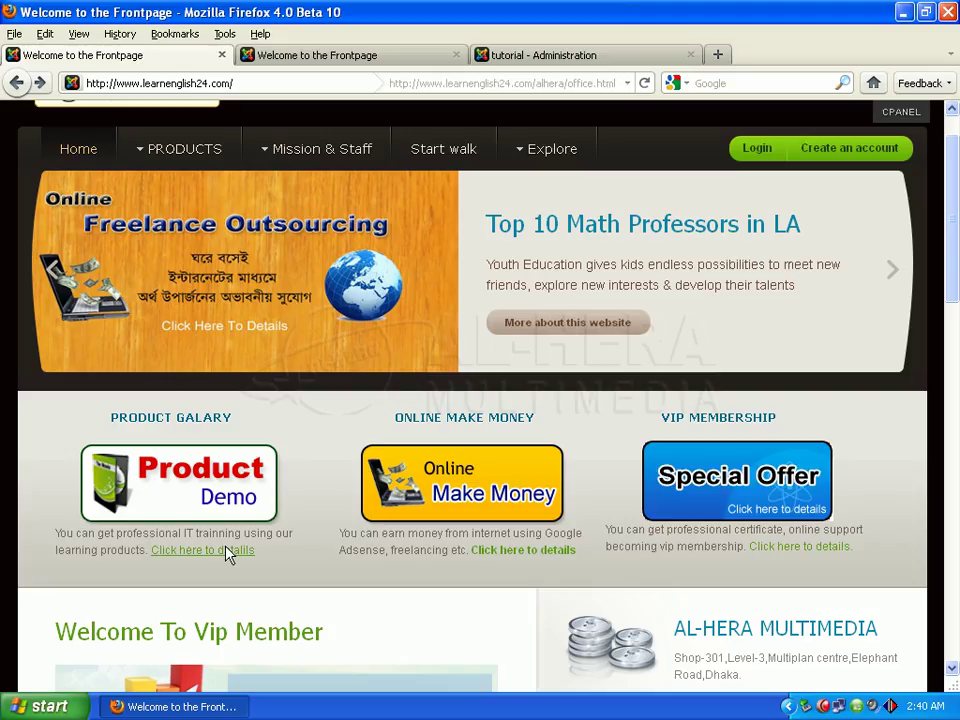
pyautogui.click(562, 58)
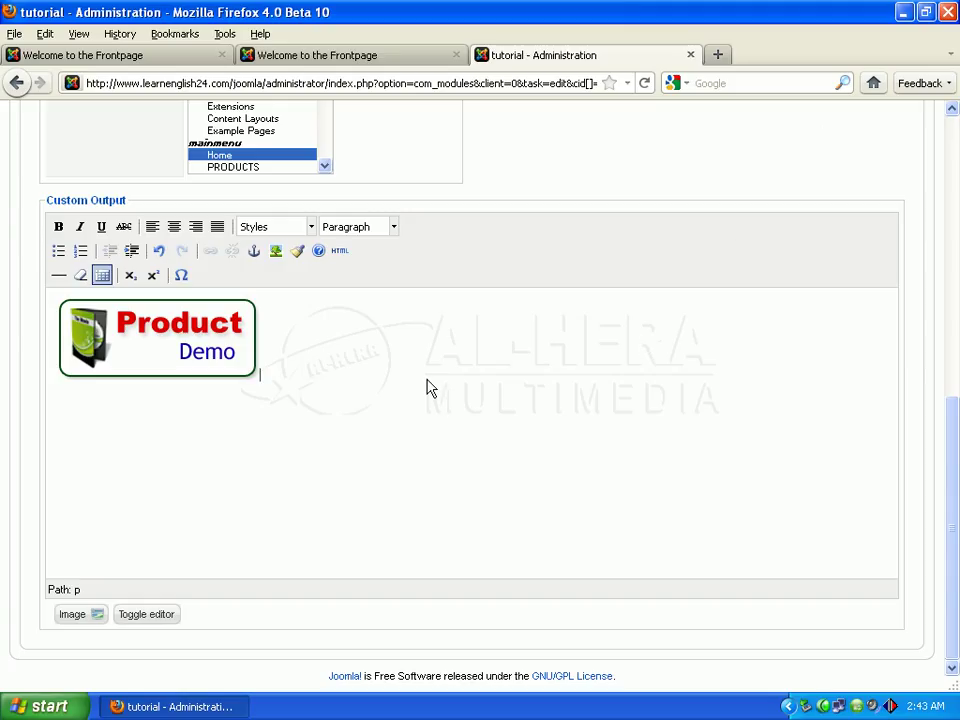
pyautogui.click(903, 12)
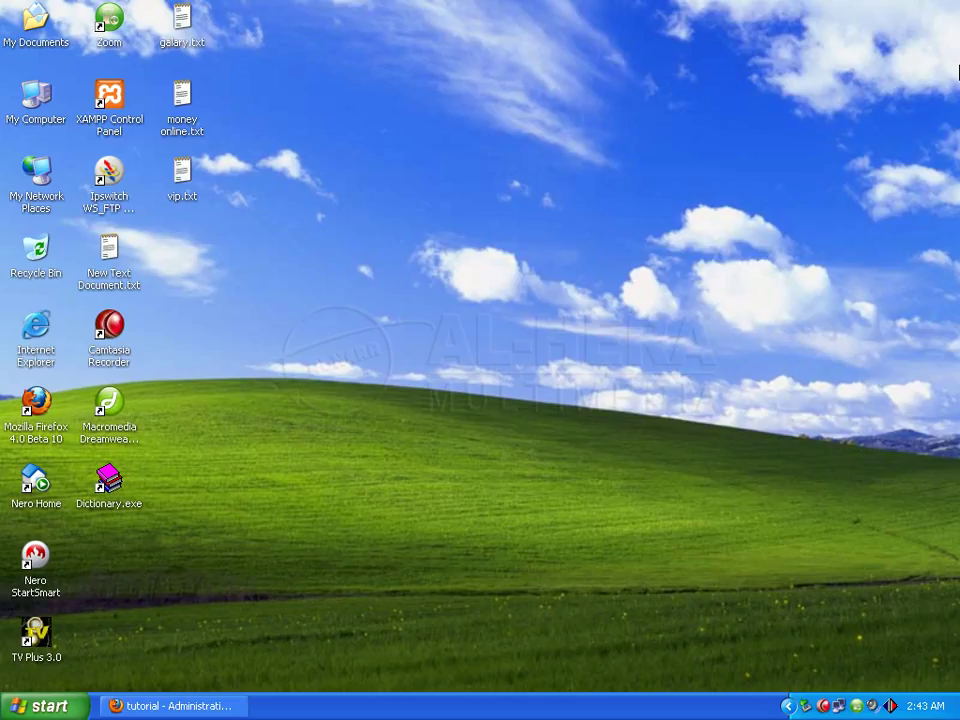
pyautogui.doubleClick(182, 22)
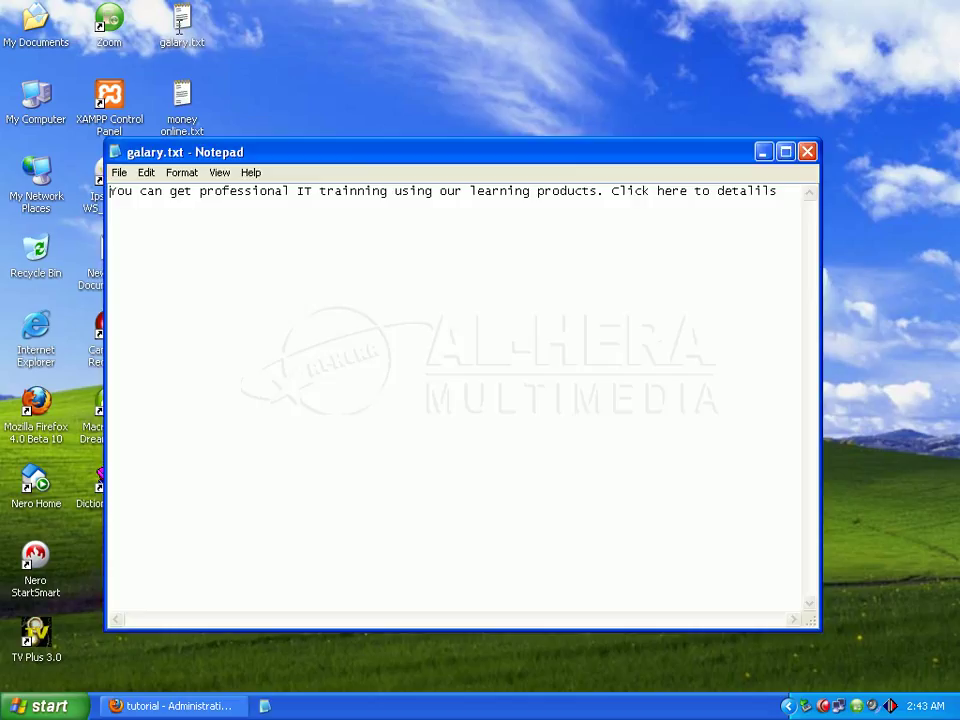
pyautogui.moveTo(111, 190); pyautogui.dragTo(799, 189)
pyautogui.rightClick(651, 194)
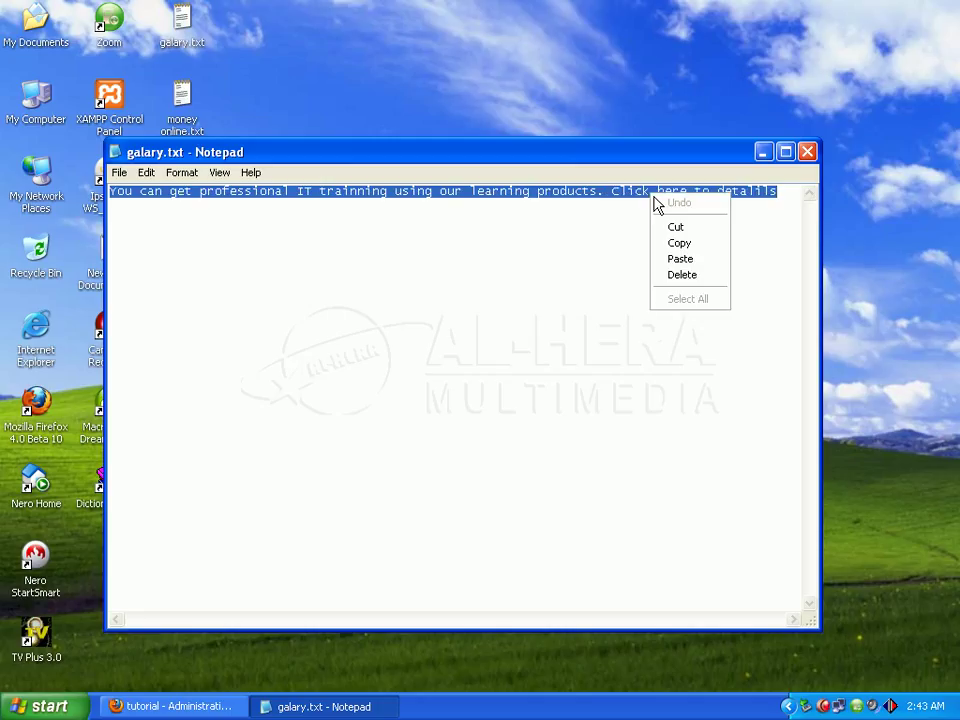
pyautogui.click(681, 246)
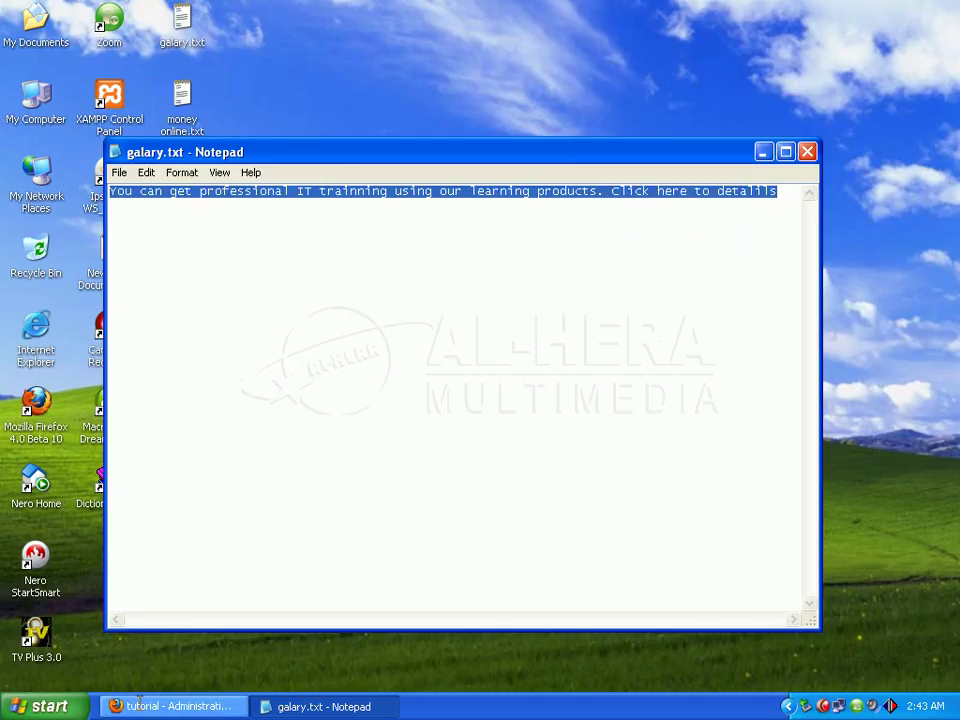
# - Switch back to Firefox, paste the copied sentence after the Product Demo image and save the module
pyautogui.click(172, 706)
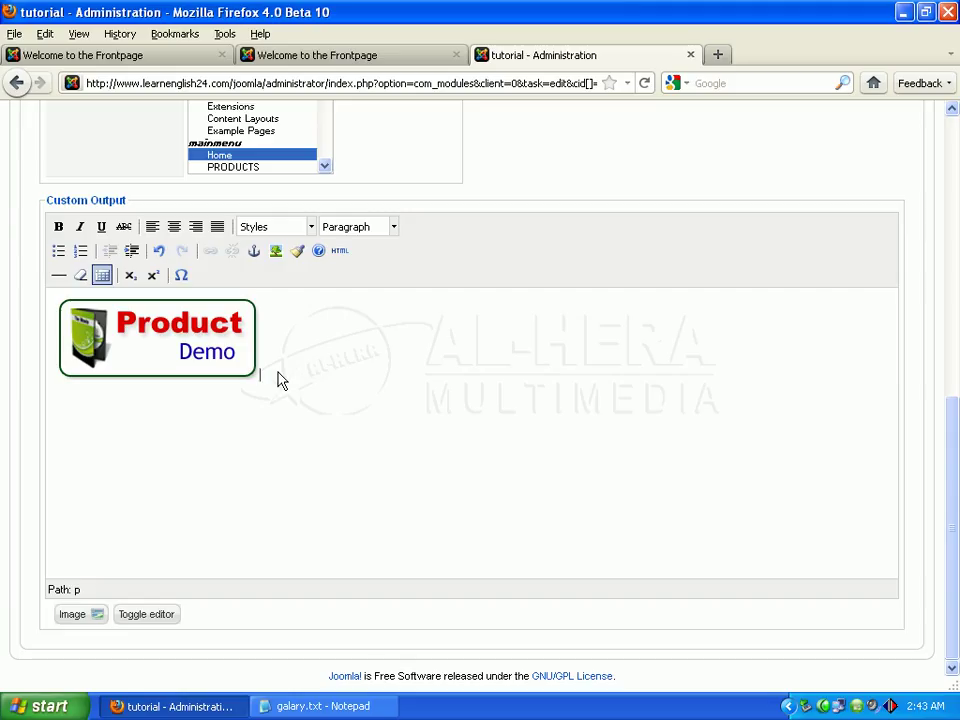
pyautogui.hotkey('ctrl', 'v')
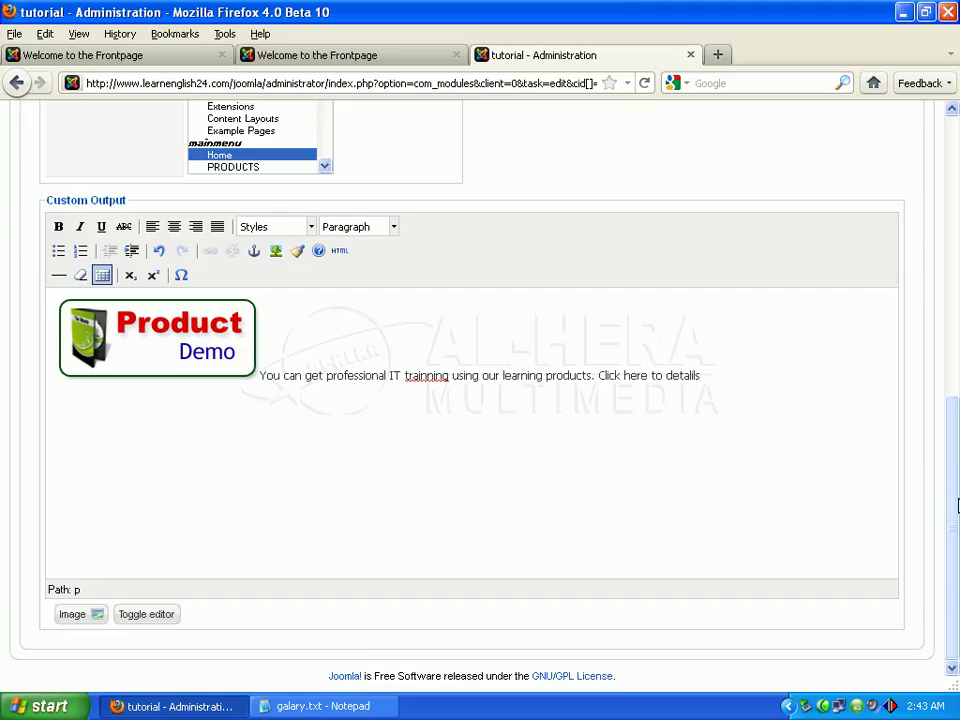
pyautogui.moveTo(955, 505); pyautogui.dragTo(955, 230)
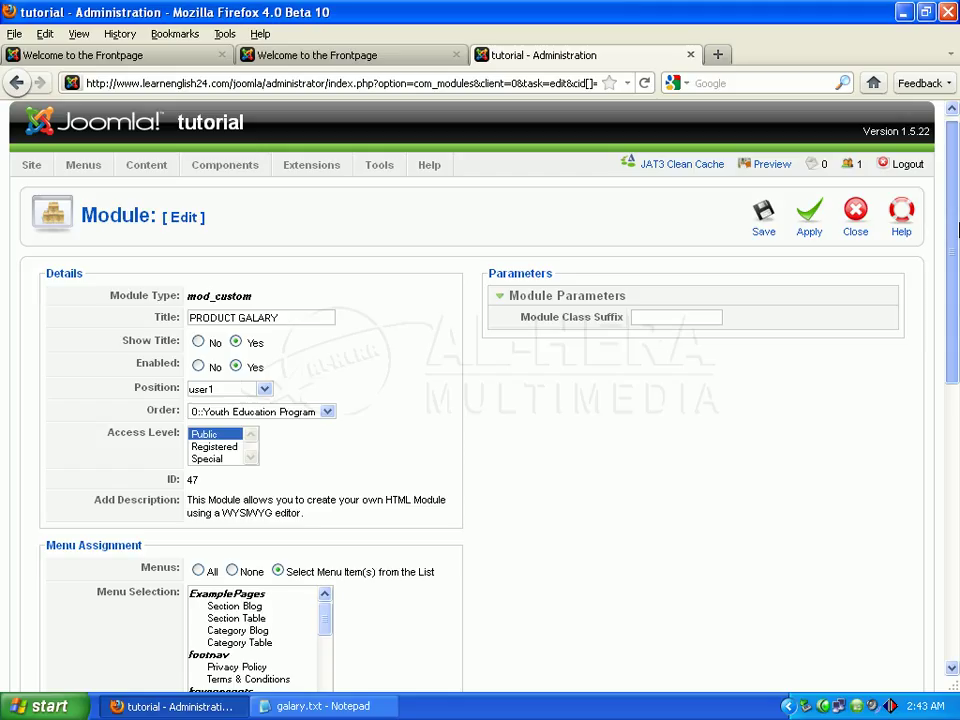
pyautogui.click(767, 225)
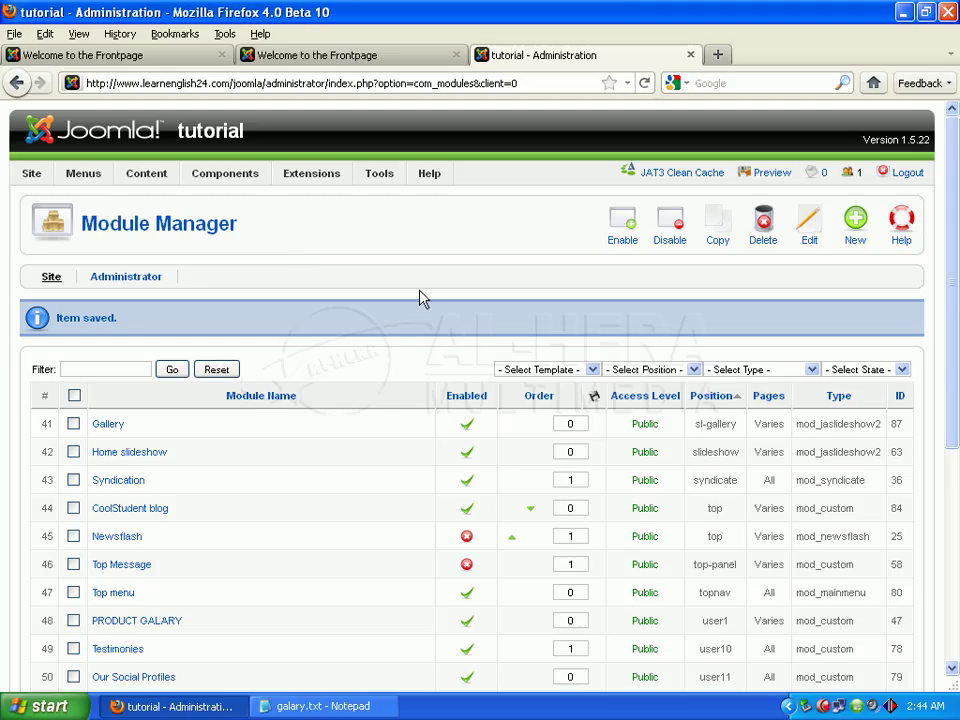
# - Reload the learnenglish24.com/joomla front page and examine the PRODUCT GALARY module's title, image and text
pyautogui.click(340, 57)
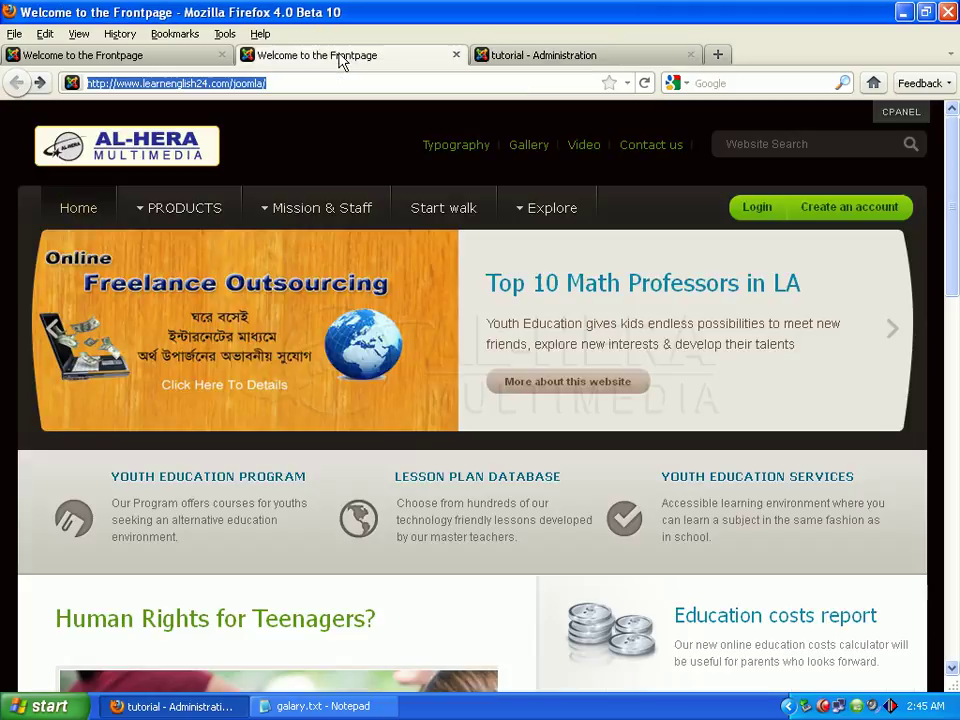
pyautogui.moveTo(552, 208)
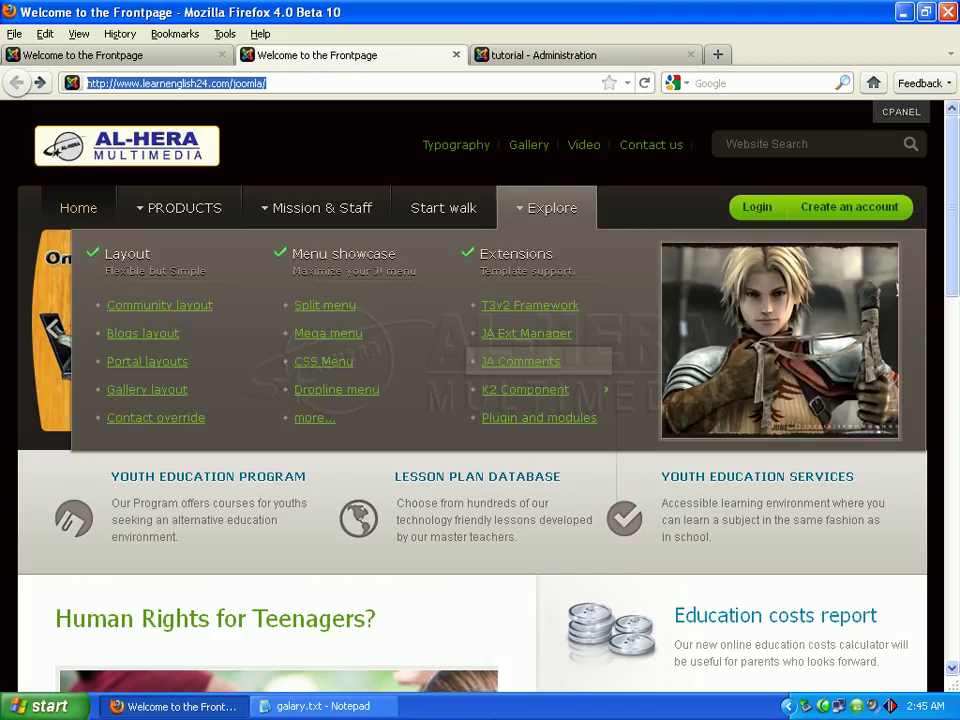
pyautogui.click(644, 85)
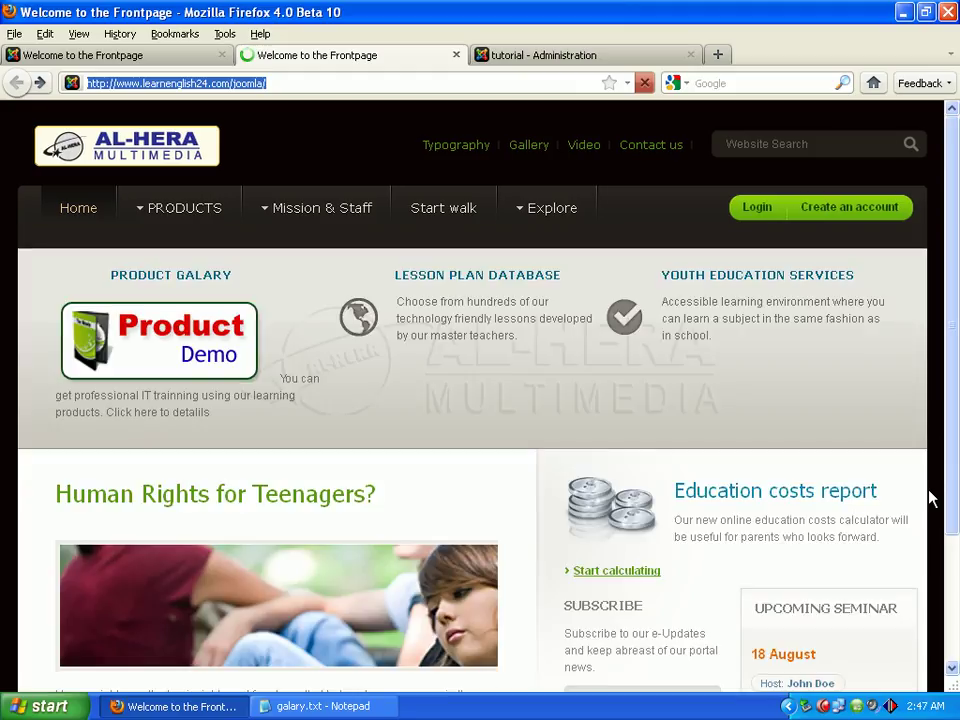
pyautogui.moveTo(350, 230)
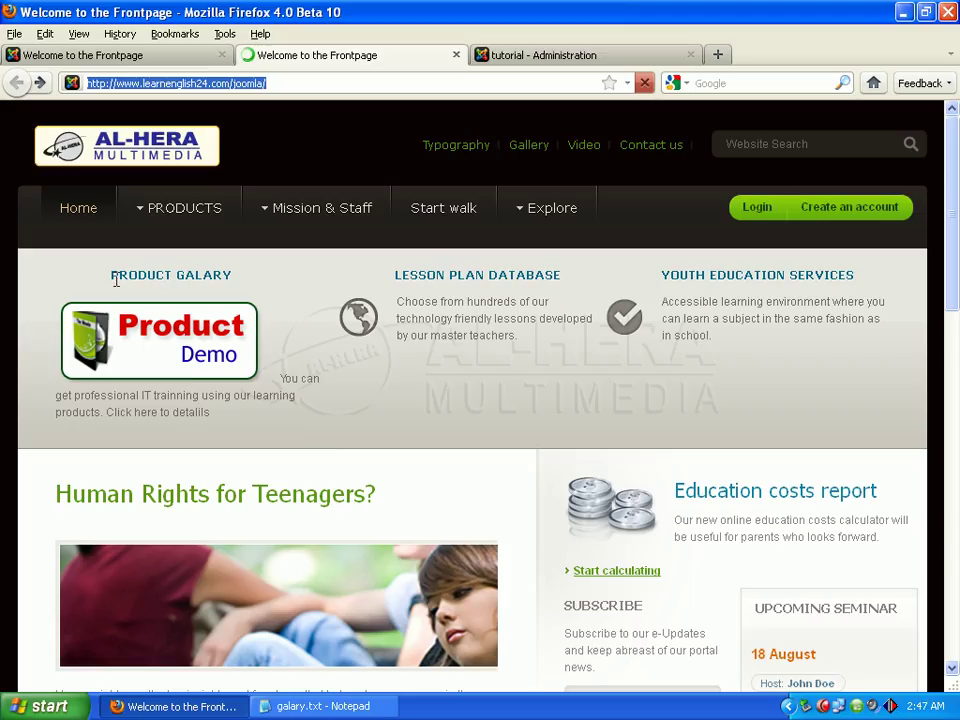
pyautogui.moveTo(111, 276); pyautogui.dragTo(240, 293)
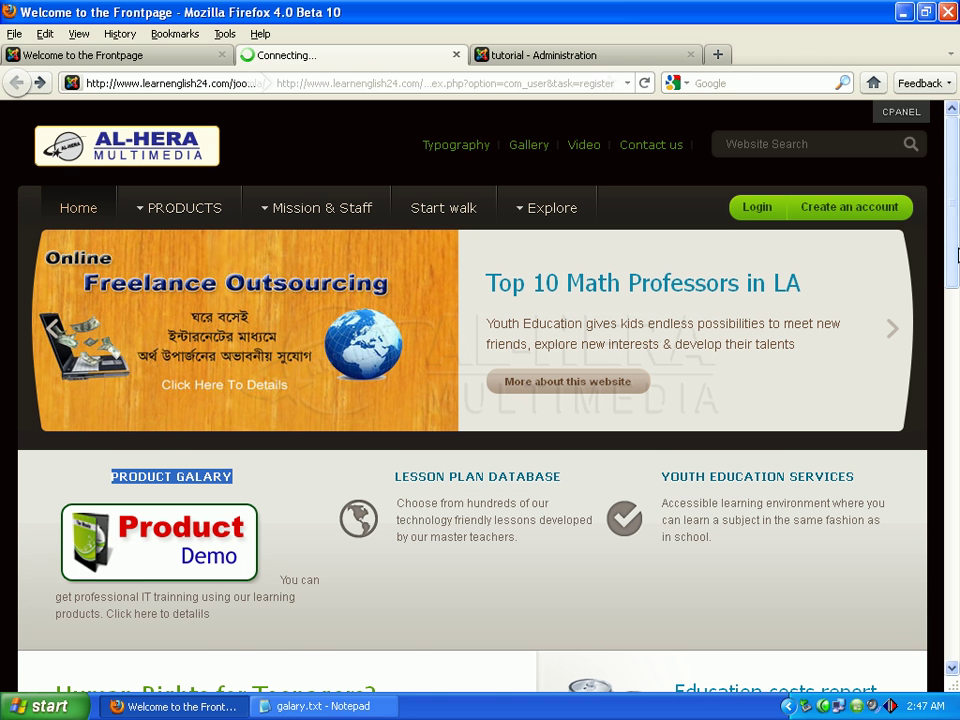
# - Compare the caption placement under the Product Demo image on the joomla front page with the reference front page
pyautogui.scroll(-3, 957, 255)
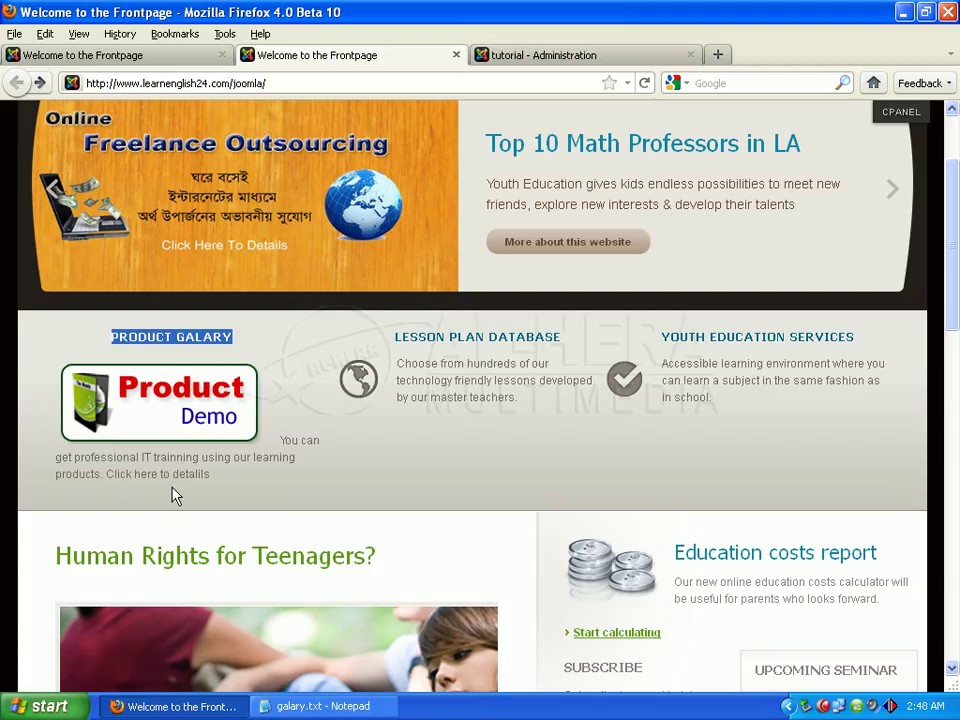
pyautogui.click(268, 368)
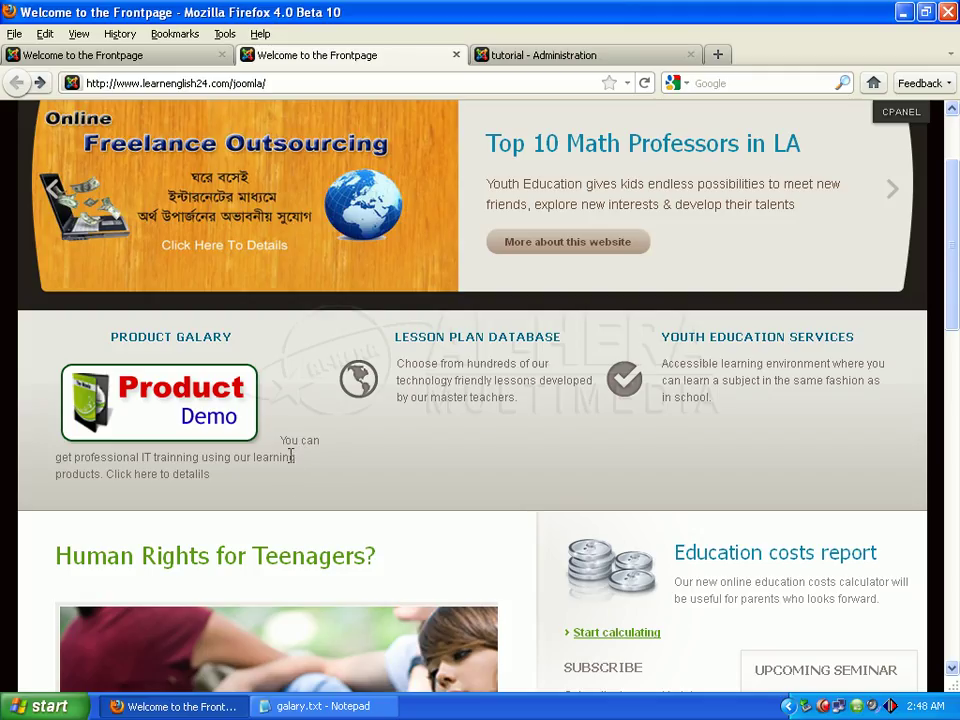
pyautogui.moveTo(281, 440); pyautogui.dragTo(287, 486)
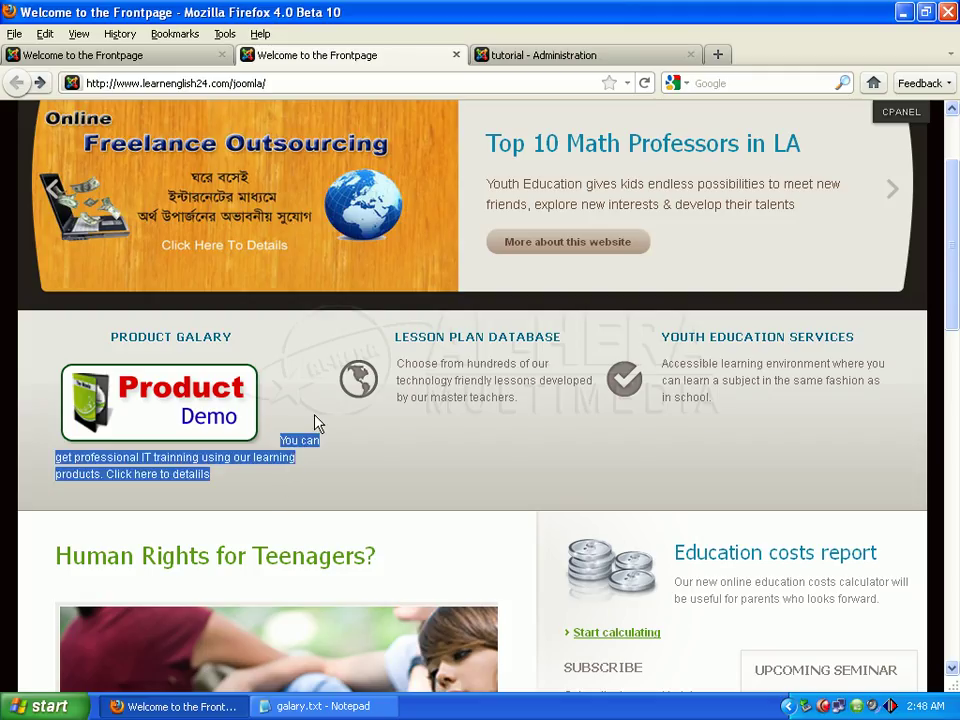
pyautogui.click(283, 402)
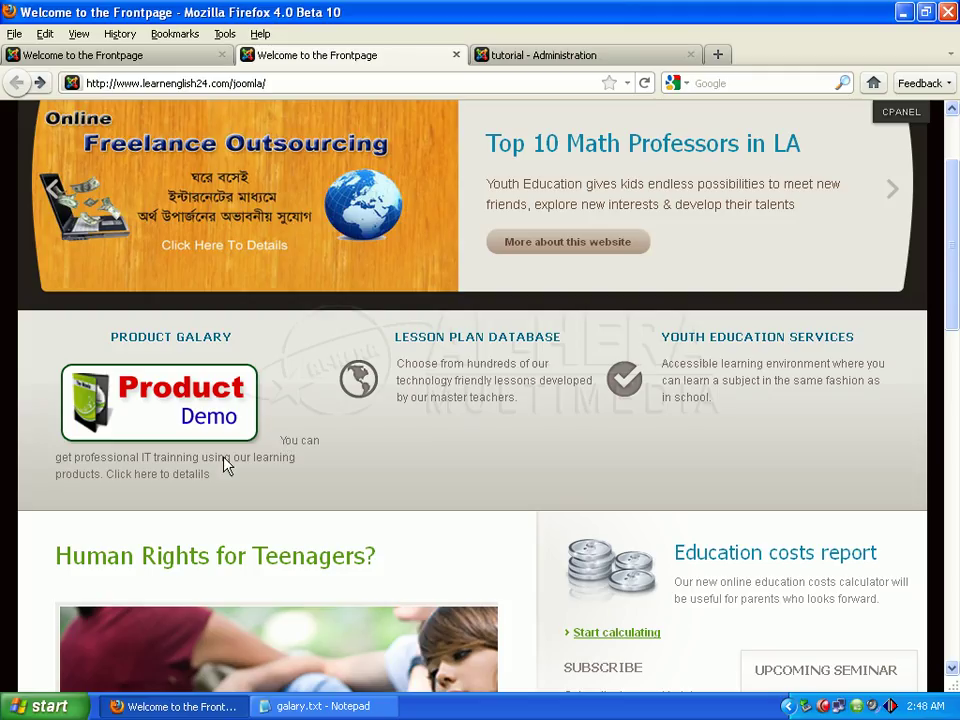
pyautogui.click(120, 63)
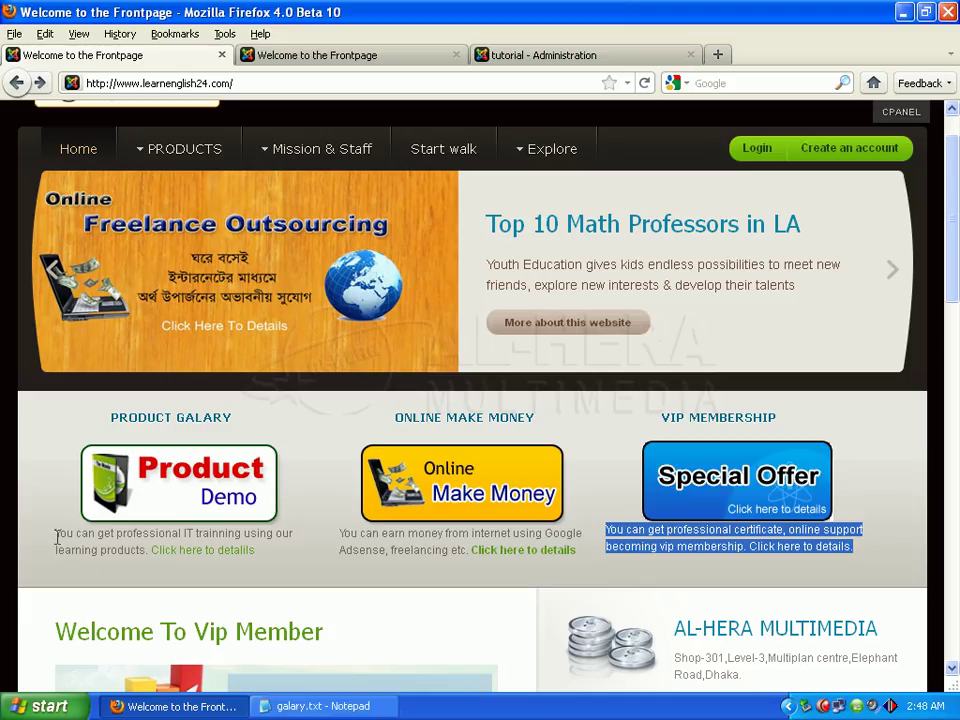
pyautogui.moveTo(57, 537); pyautogui.dragTo(178, 490)
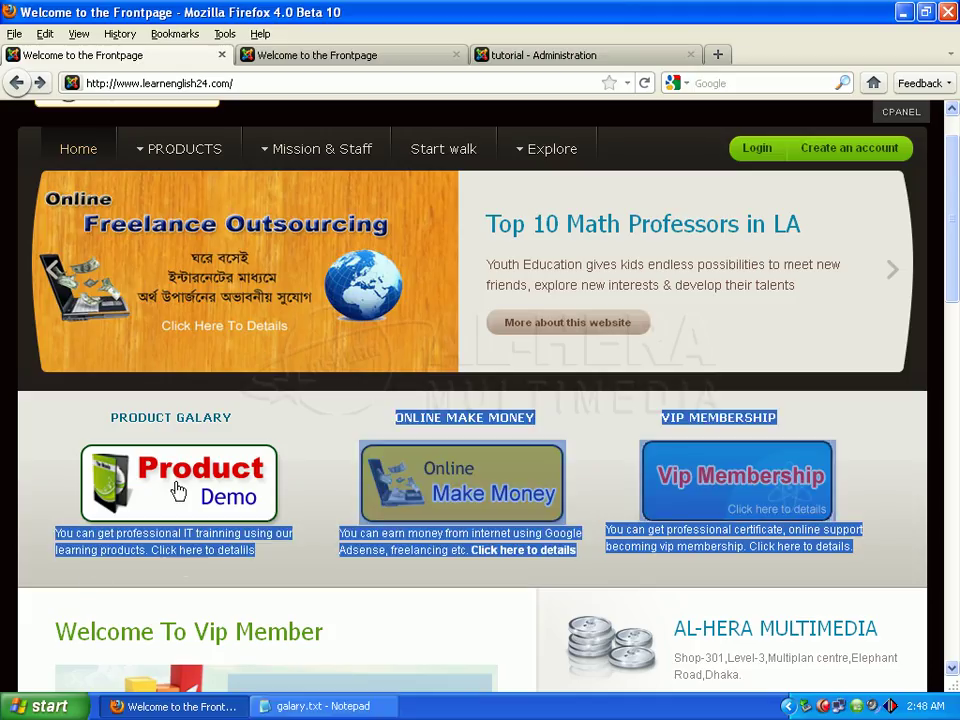
pyautogui.click(88, 543)
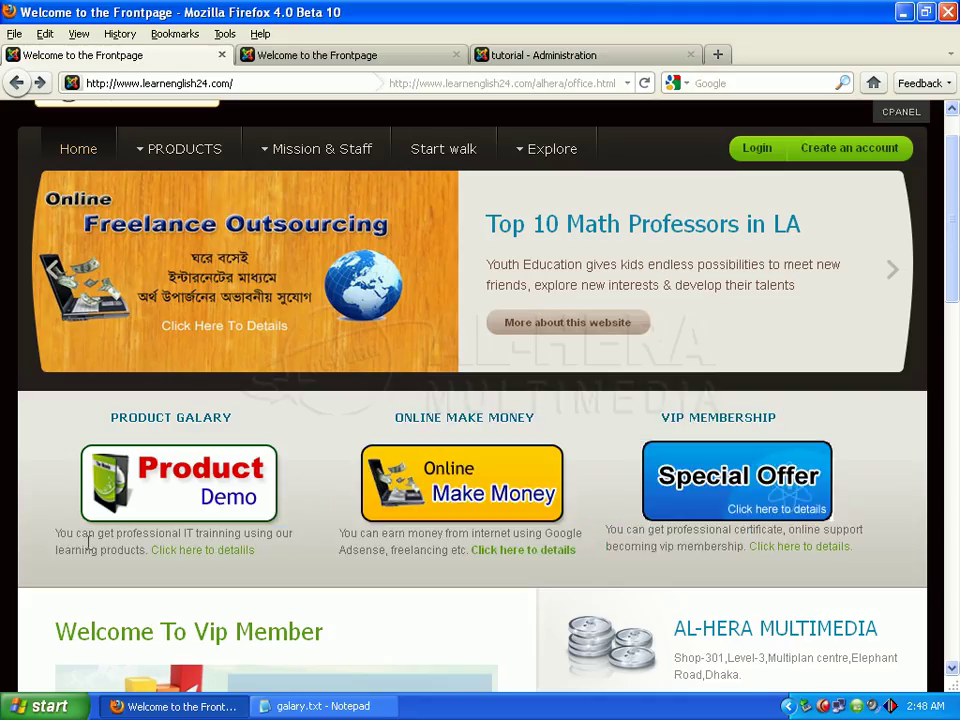
pyautogui.click(300, 58)
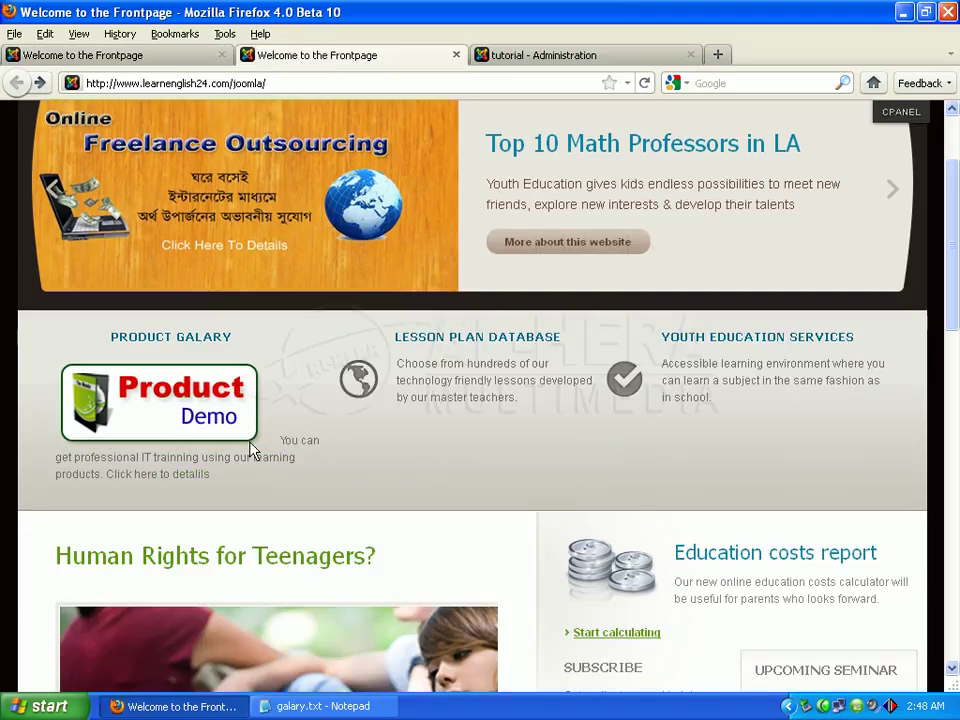
pyautogui.moveTo(283, 441); pyautogui.dragTo(331, 455)
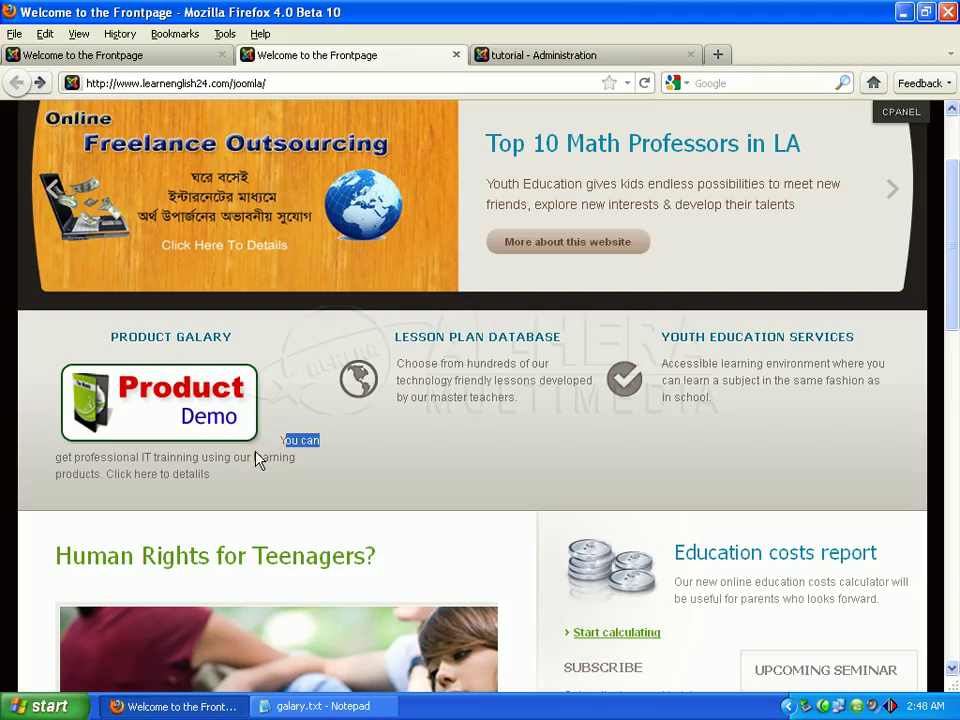
pyautogui.click(373, 445)
# - Edit the PRODUCT GALARY module so the descriptive sentence starts on its own line below the Product Demo image, and save it
pyautogui.click(516, 60)
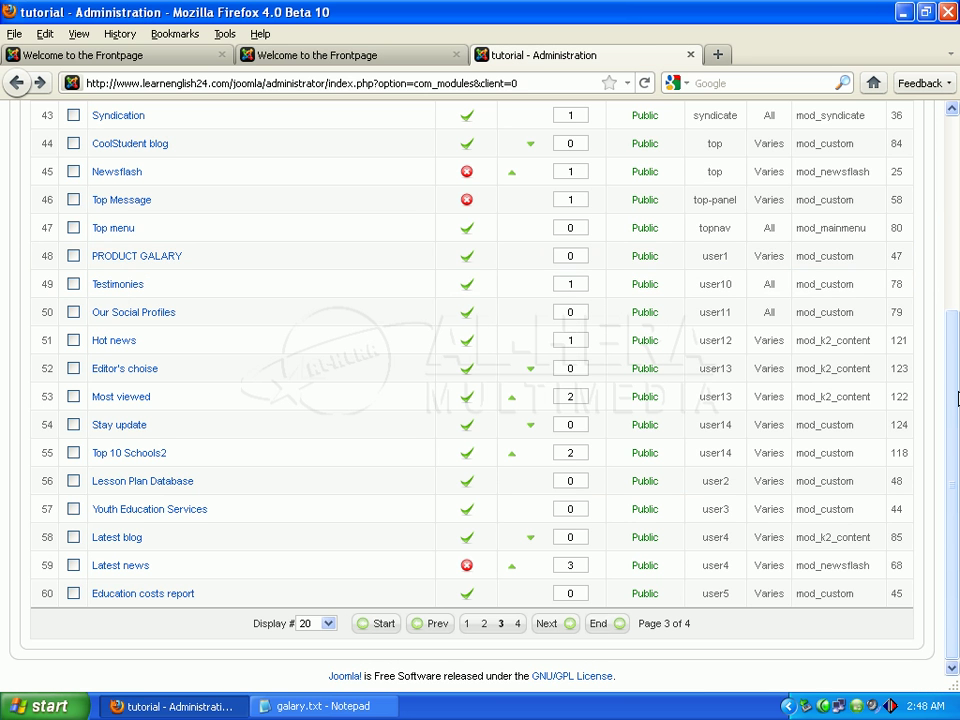
pyautogui.click(160, 266)
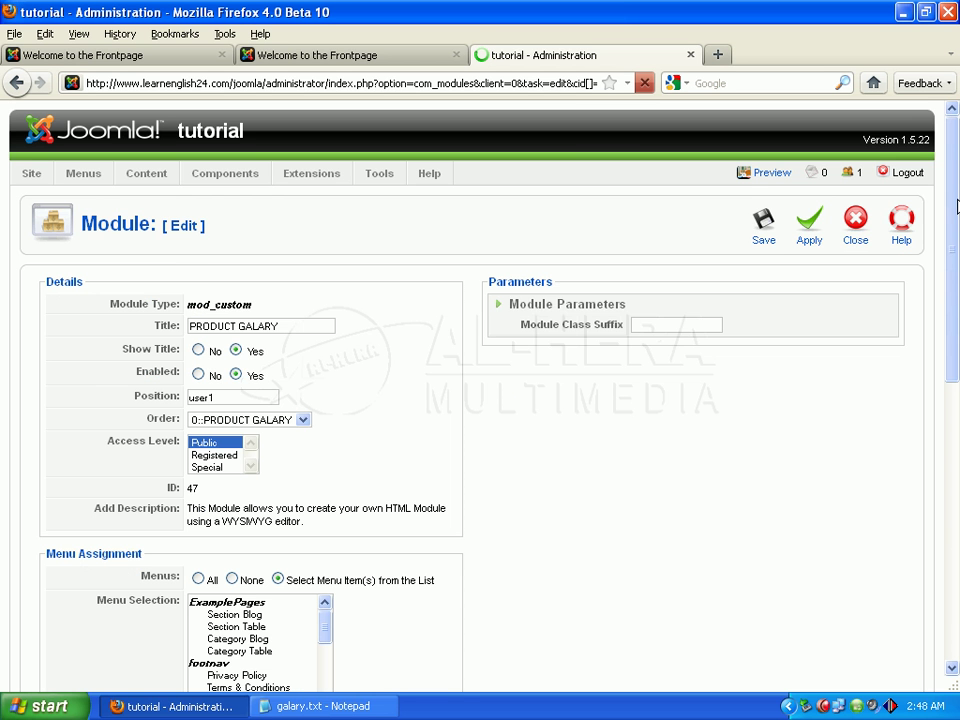
pyautogui.scroll(-10, 955, 195)
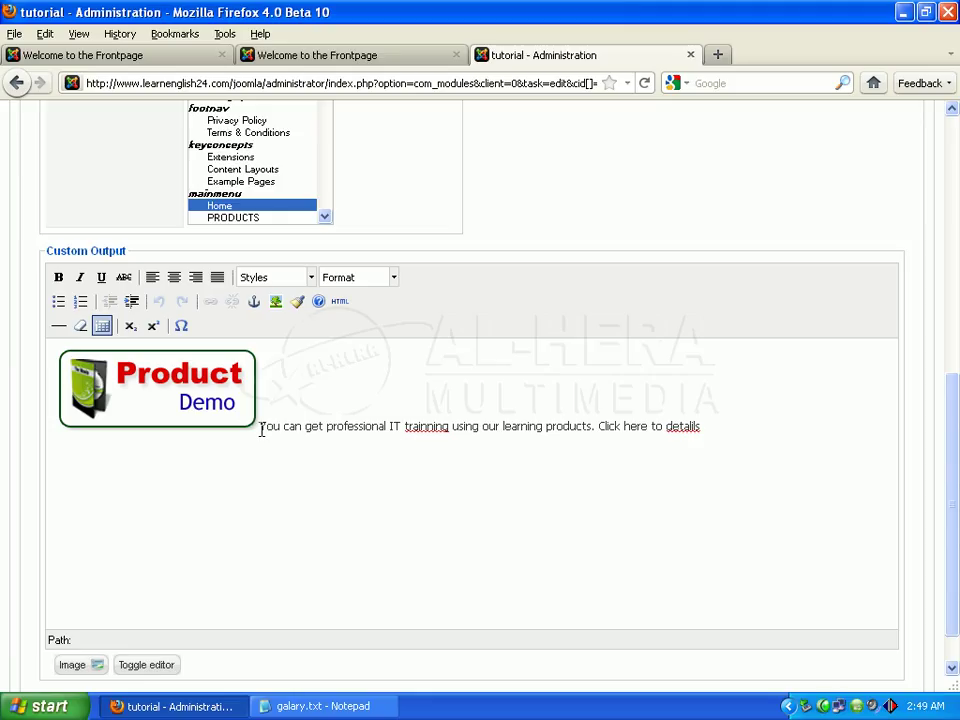
pyautogui.click(277, 450)
pyautogui.press('Return')
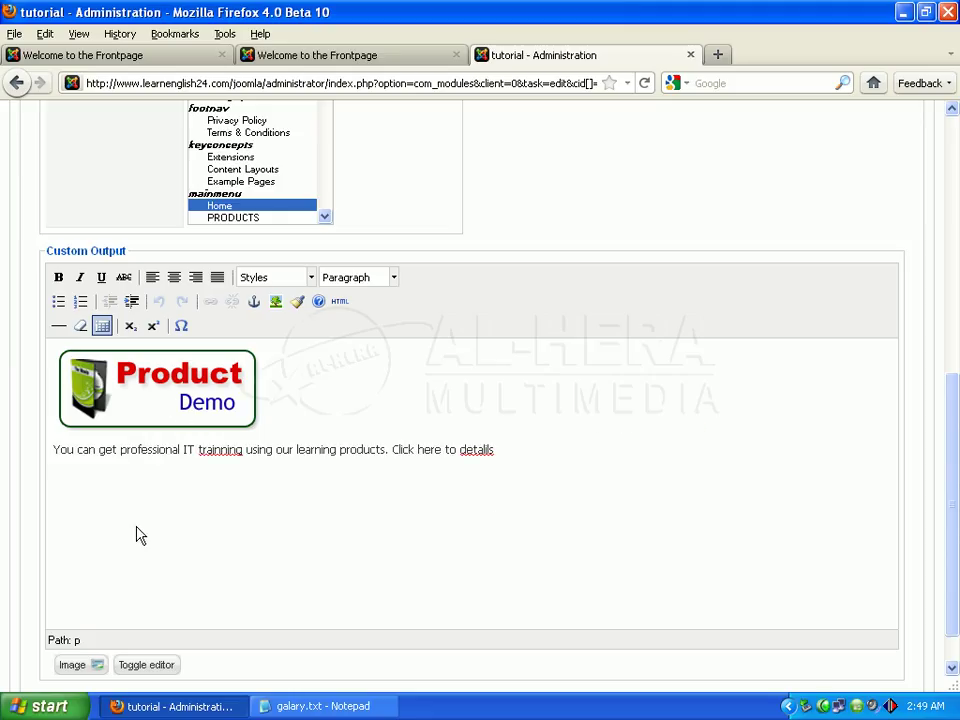
pyautogui.moveTo(951, 410); pyautogui.dragTo(955, 115)
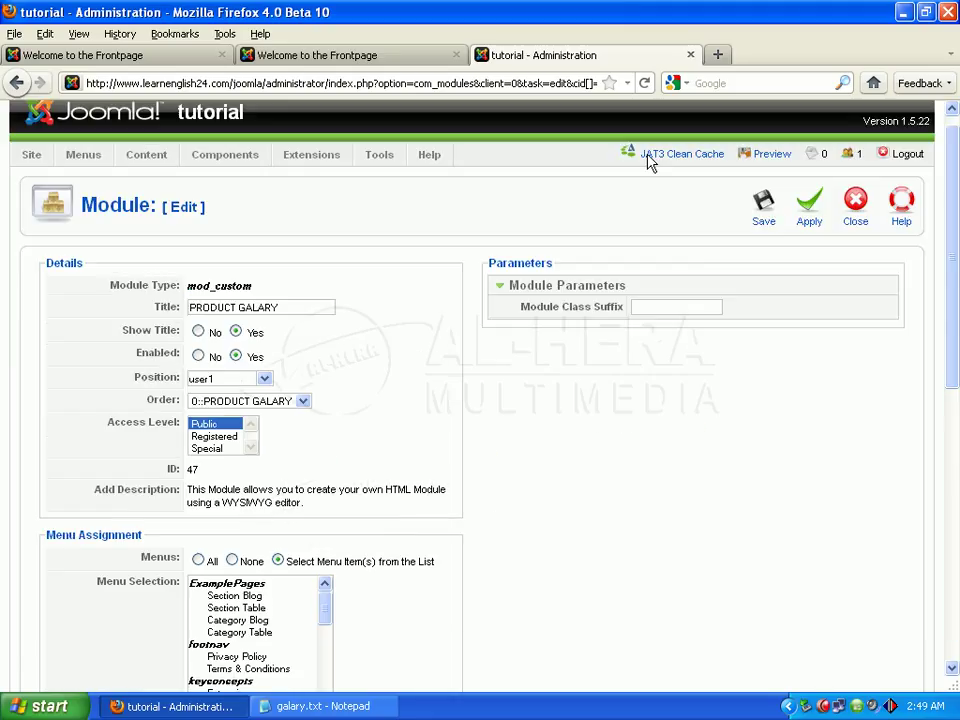
pyautogui.click(764, 218)
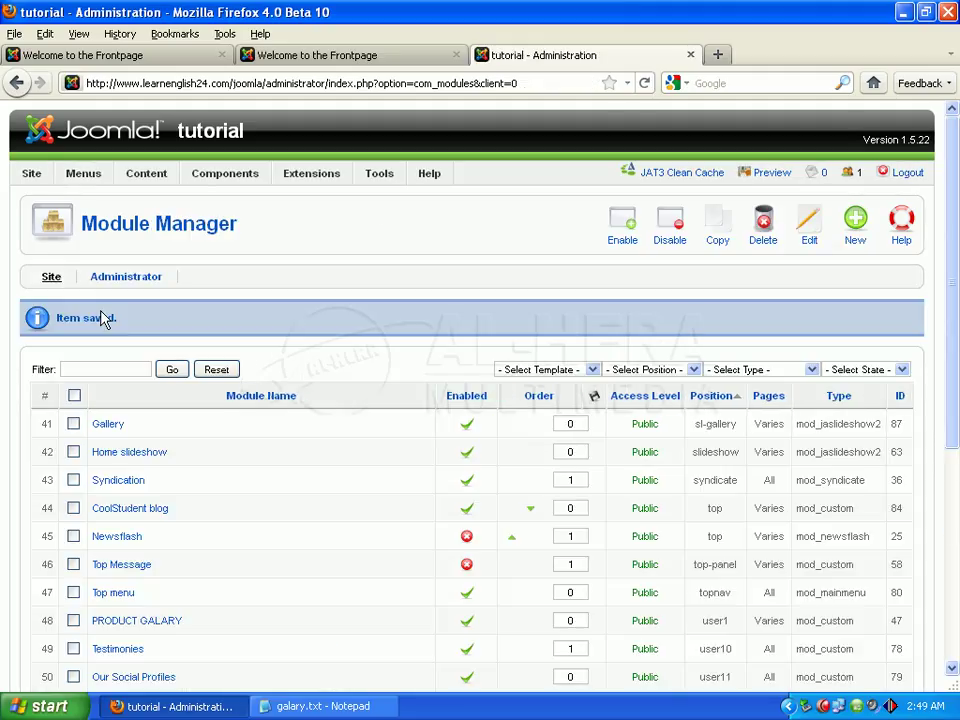
# - Reload the joomla front page and check the PRODUCT GALARY caption's placement against the reference front page
pyautogui.click(350, 58)
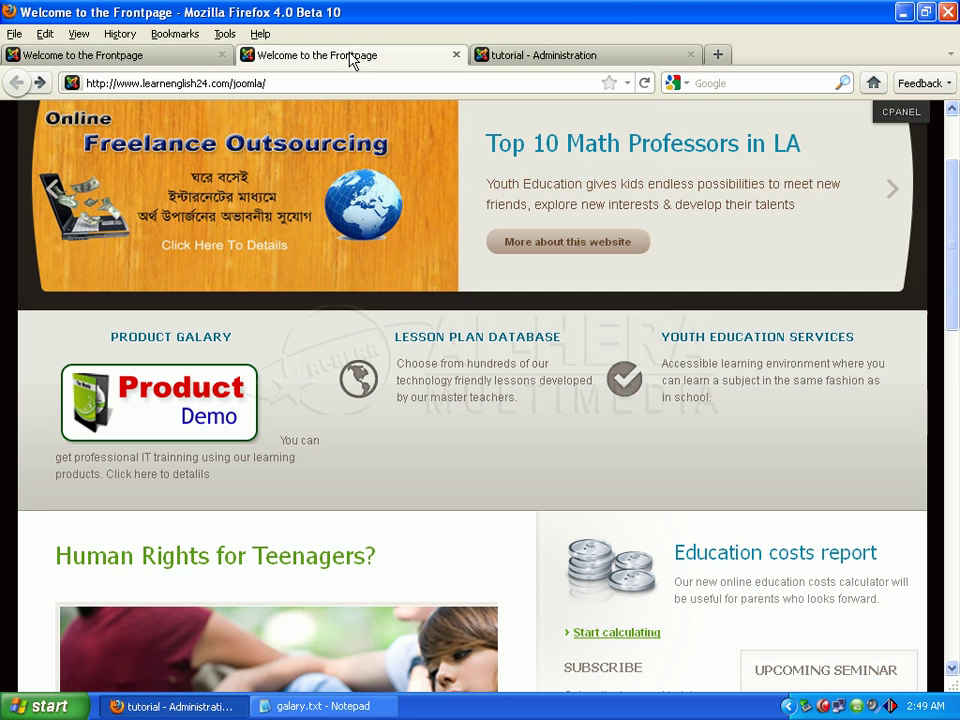
pyautogui.scroll(3, 949, 300)
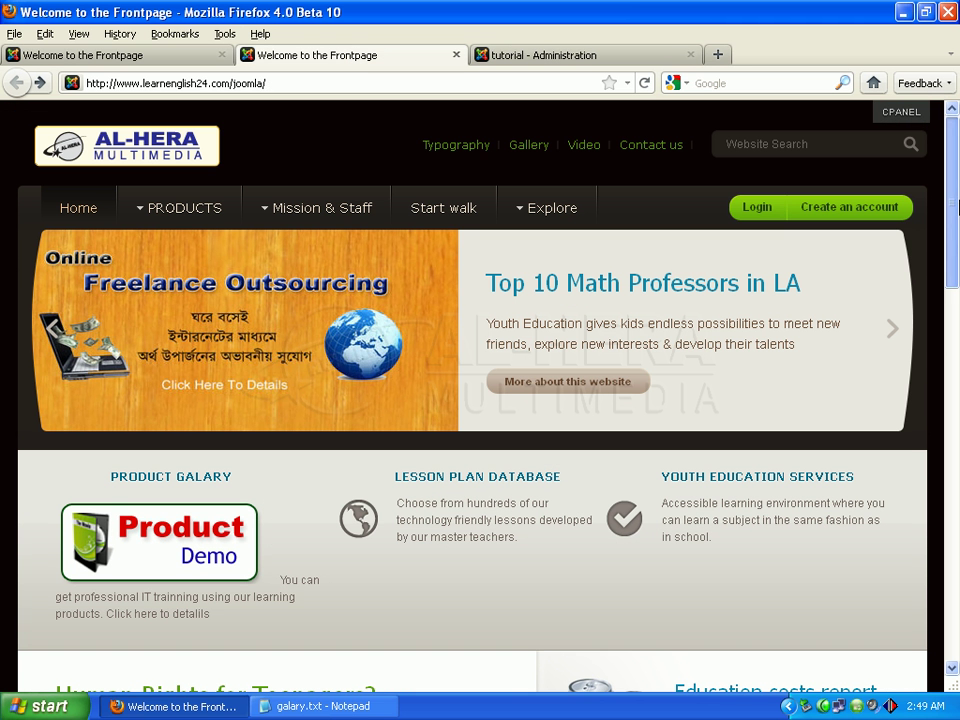
pyautogui.click(644, 83)
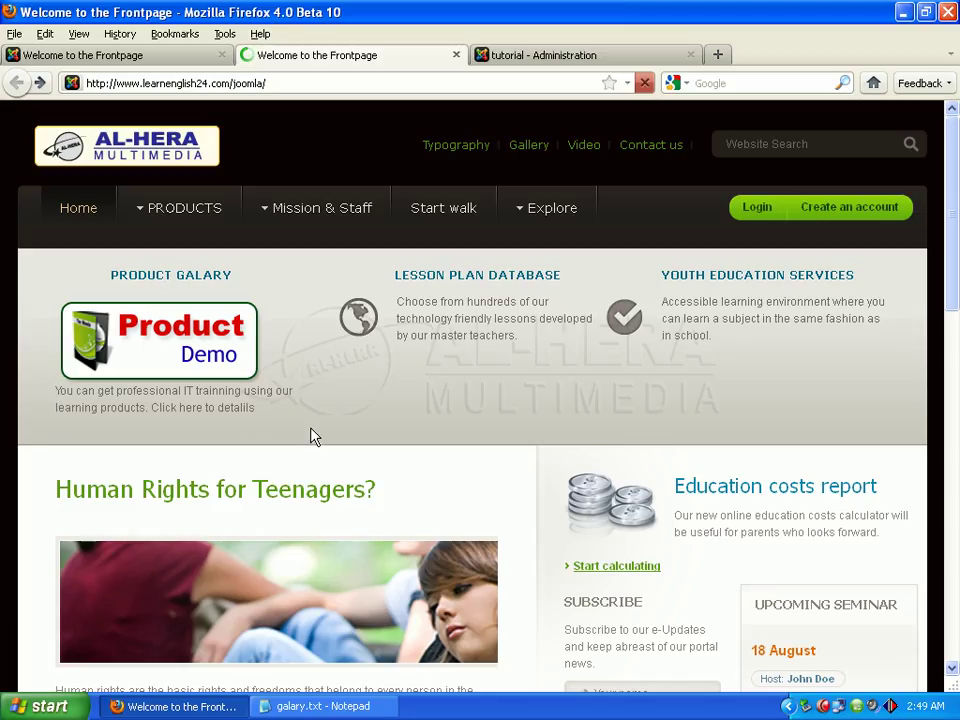
pyautogui.click(80, 56)
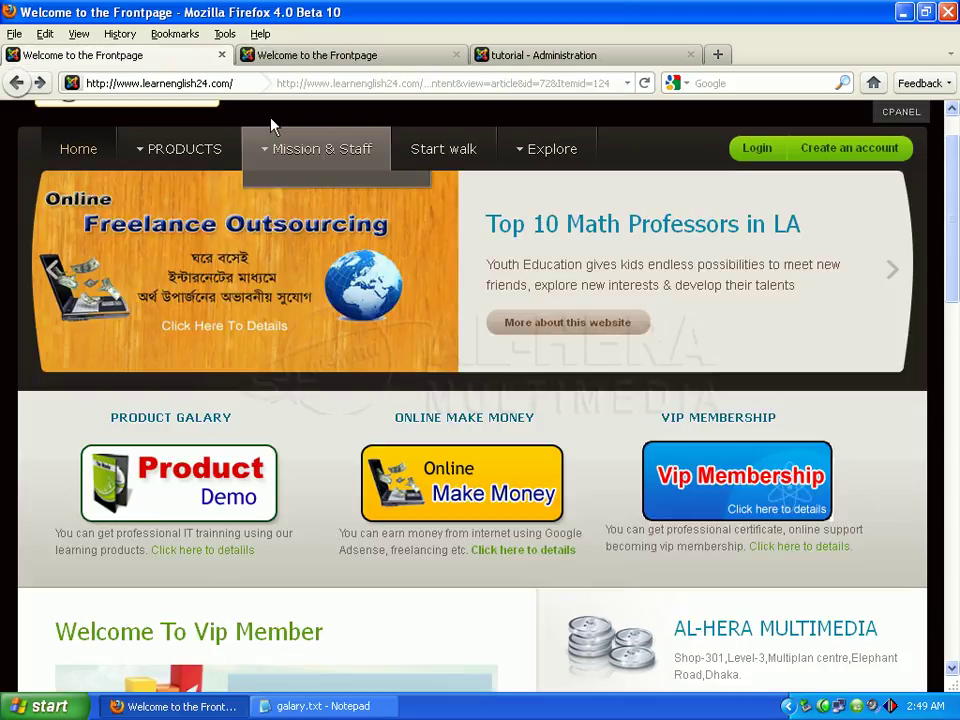
pyautogui.click(296, 58)
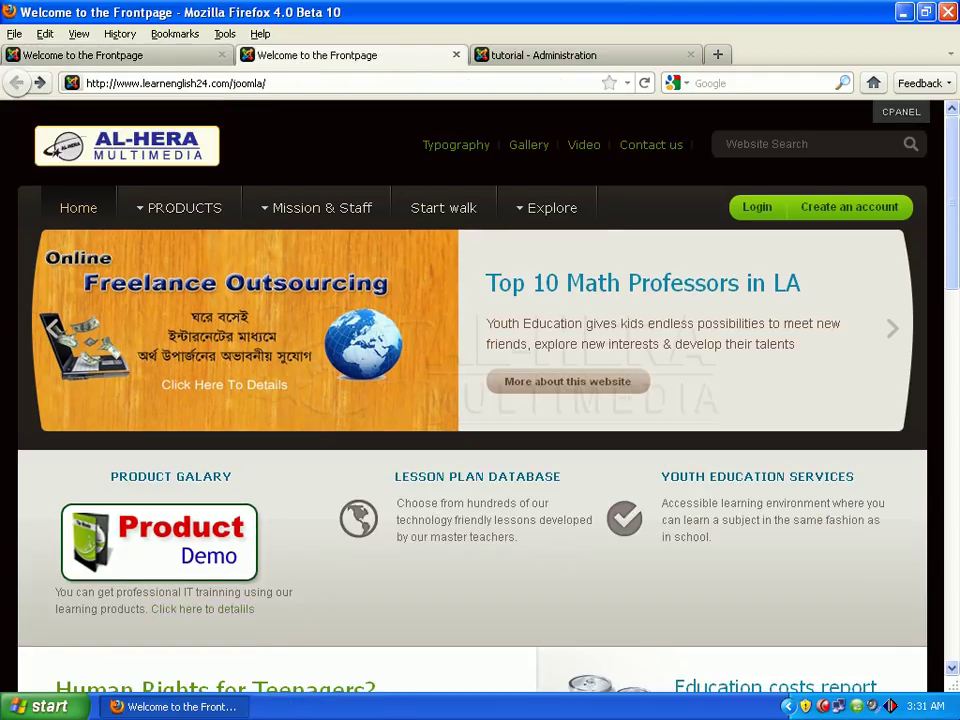
# - Compare the reference page's ONLINE MAKE MONEY and VIP MEMBERSHIP blocks with the joomla front page's three custom modules
pyautogui.click(121, 57)
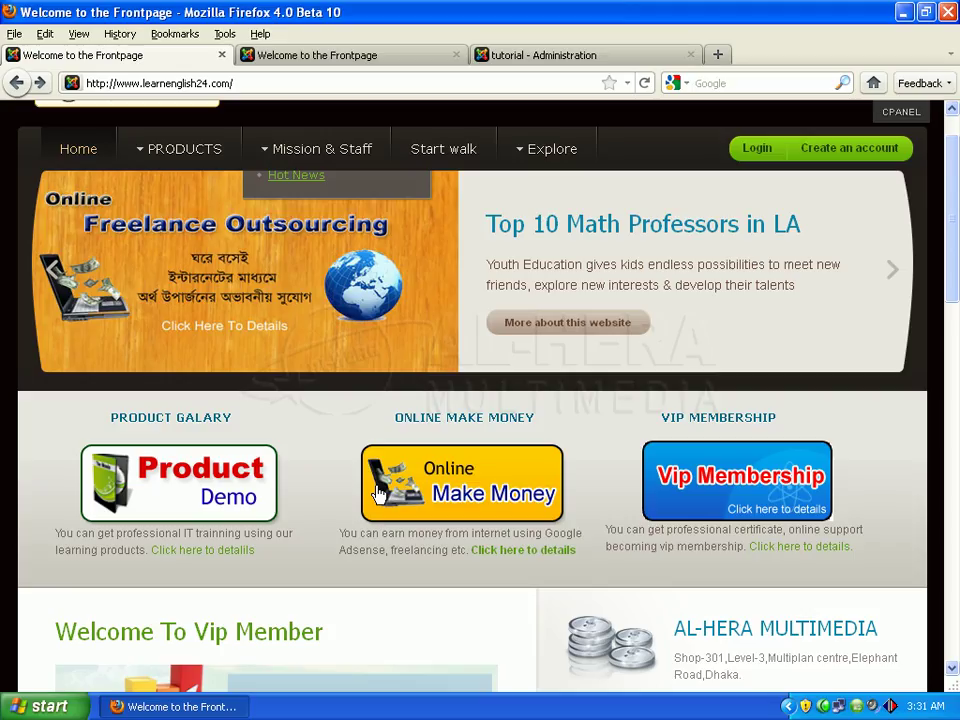
pyautogui.click(302, 57)
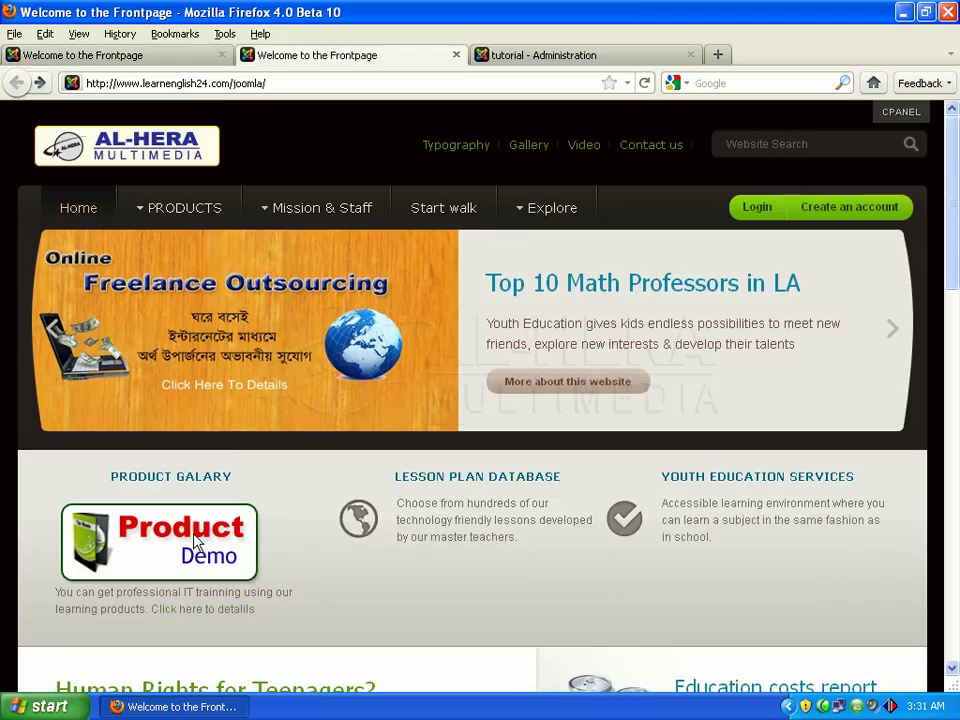
pyautogui.moveTo(101, 484); pyautogui.dragTo(221, 561)
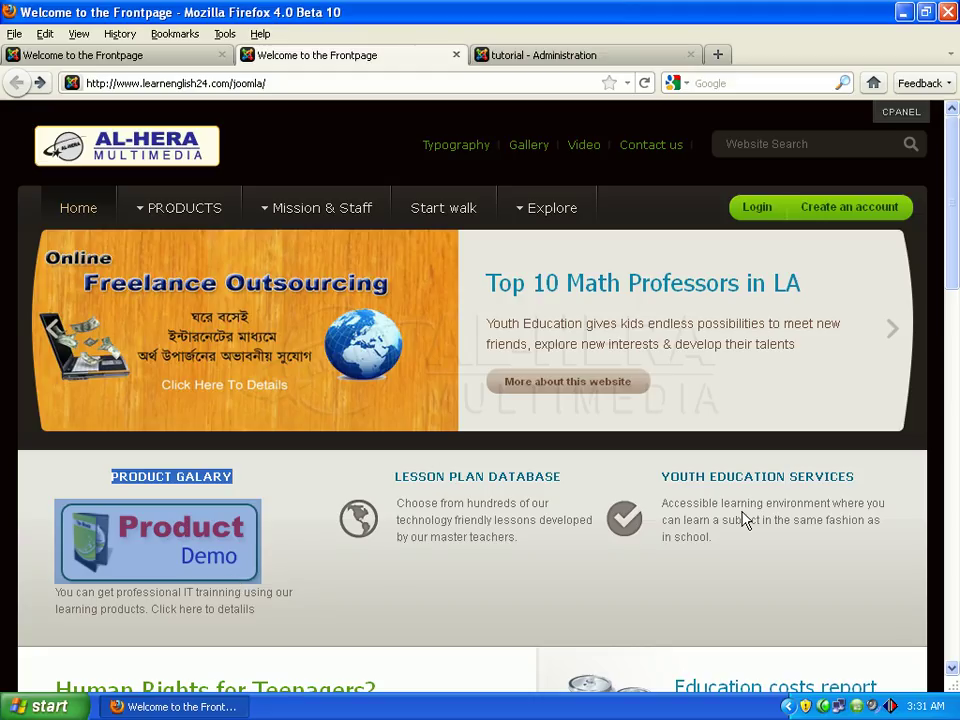
pyautogui.click(555, 553)
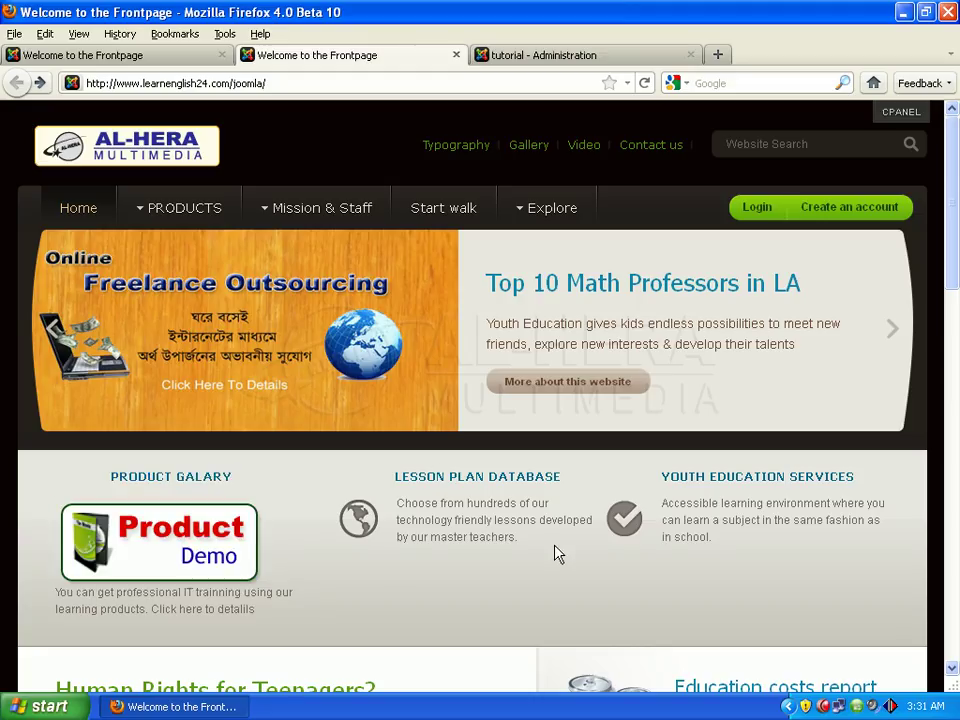
# - Open the Lesson Plan Database module at position user2 for editing from the administration's Module Manager
pyautogui.click(617, 62)
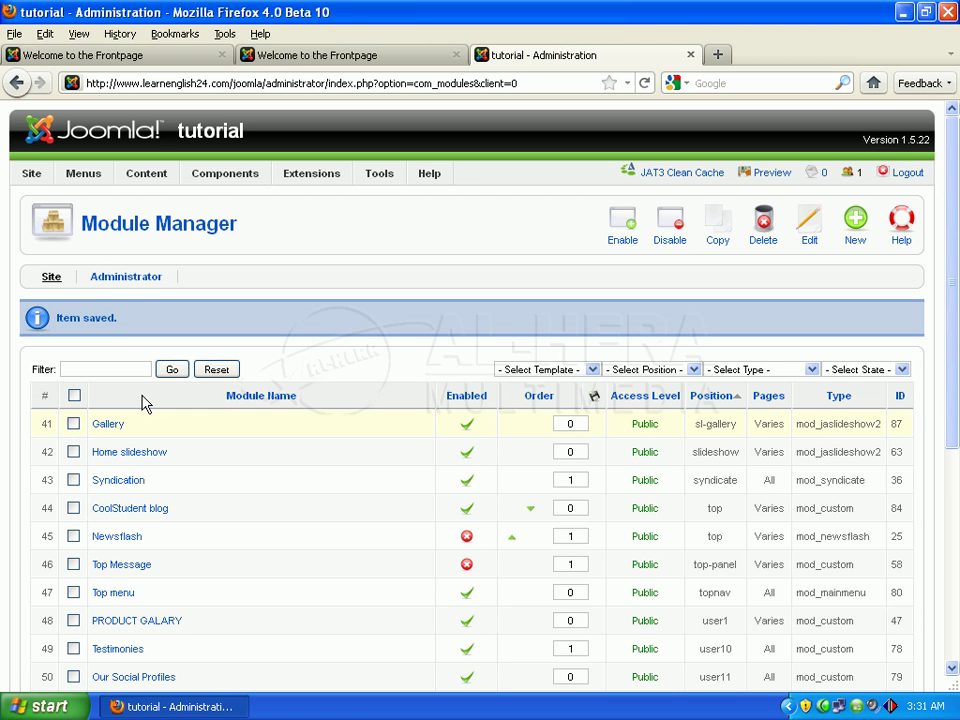
pyautogui.scroll(-1, 957, 267)
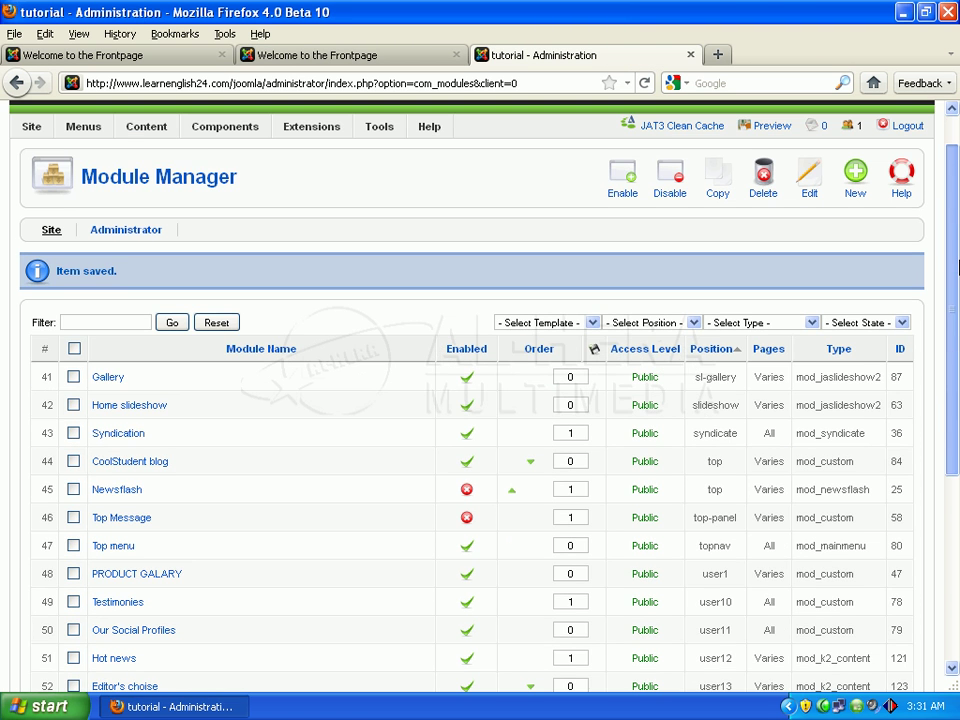
pyautogui.moveTo(957, 267); pyautogui.dragTo(957, 398)
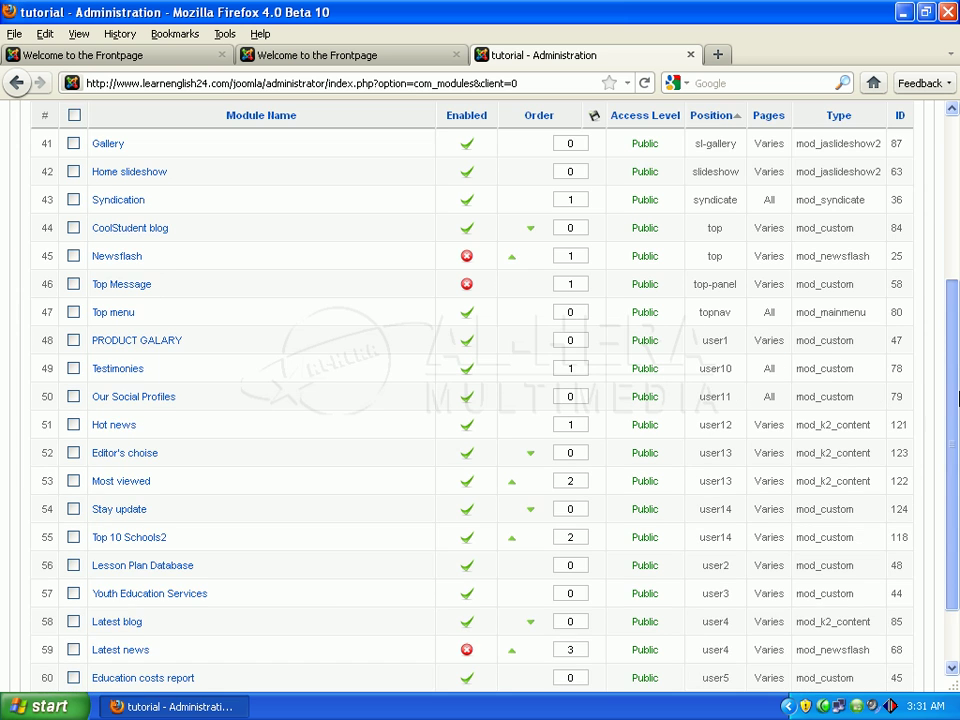
pyautogui.scroll(-2, 135, 471)
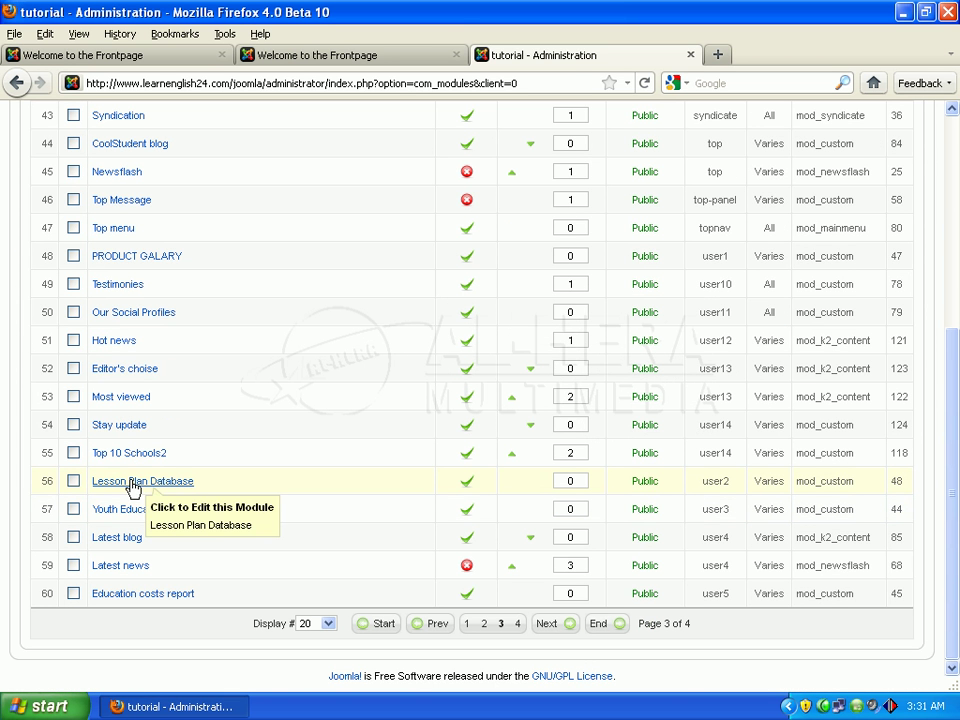
pyautogui.click(133, 483)
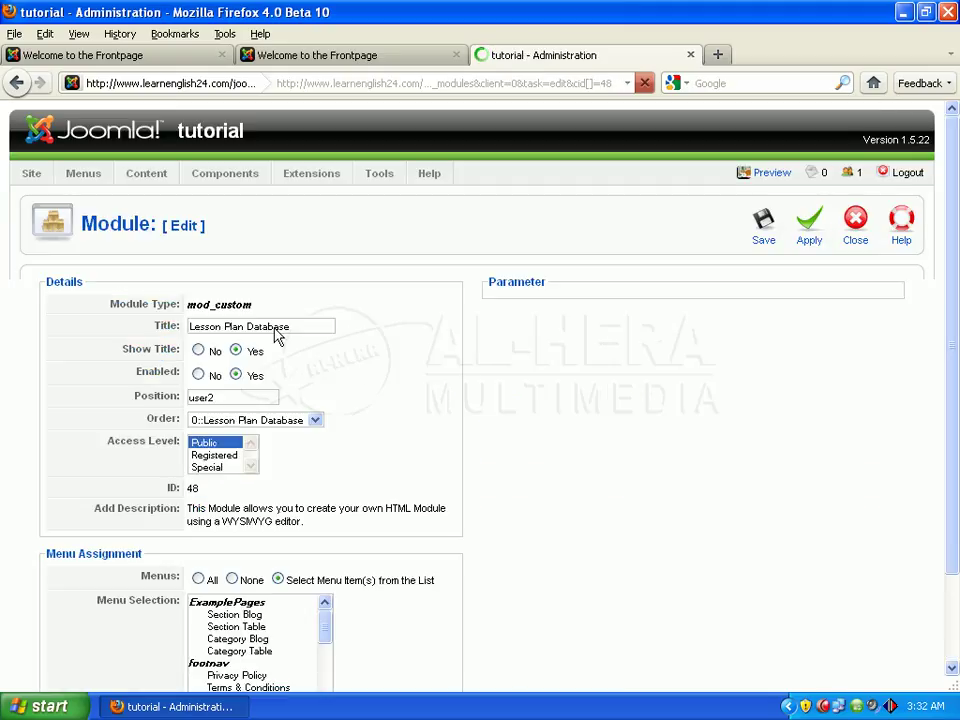
# - Check the second block's heading on the reference page and change the module's title to ONLINE MAKE MONEY
pyautogui.moveTo(297, 330); pyautogui.dragTo(122, 313)
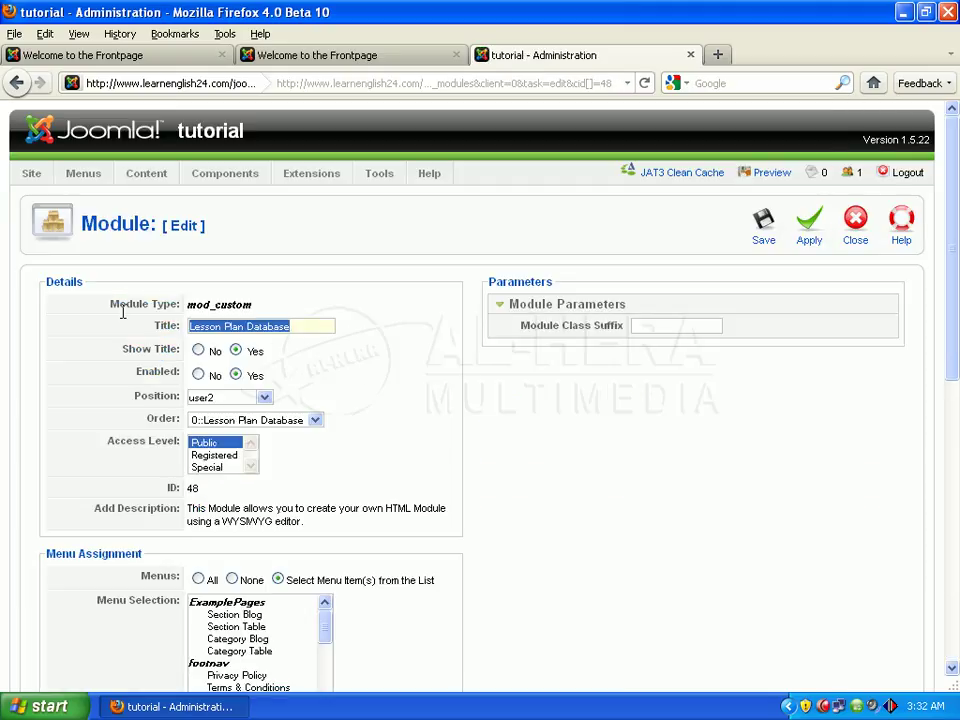
pyautogui.click(157, 58)
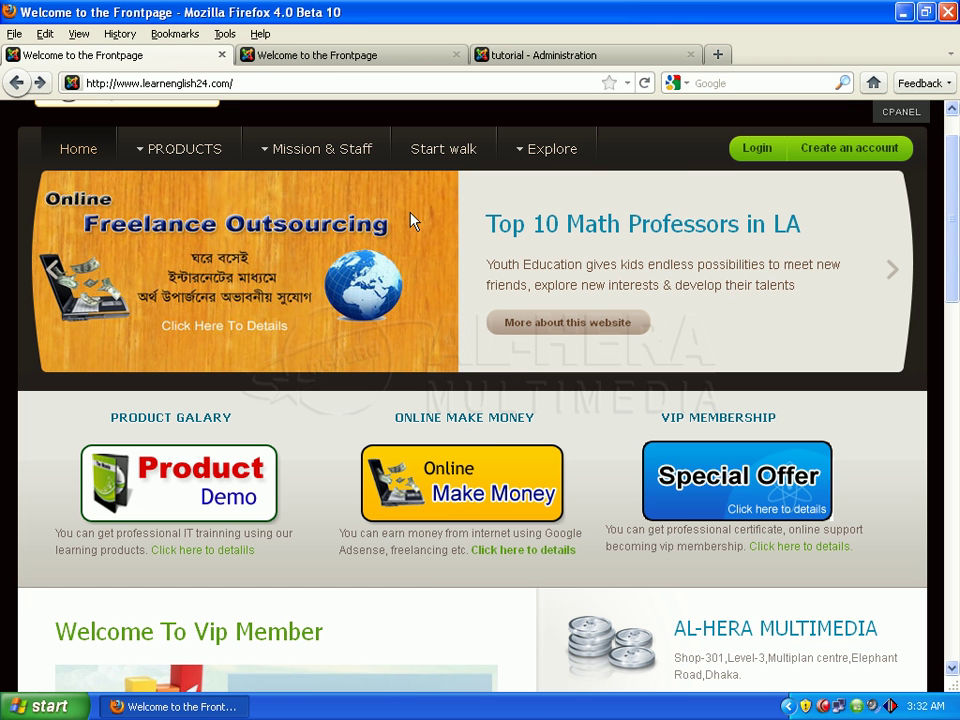
pyautogui.click(529, 53)
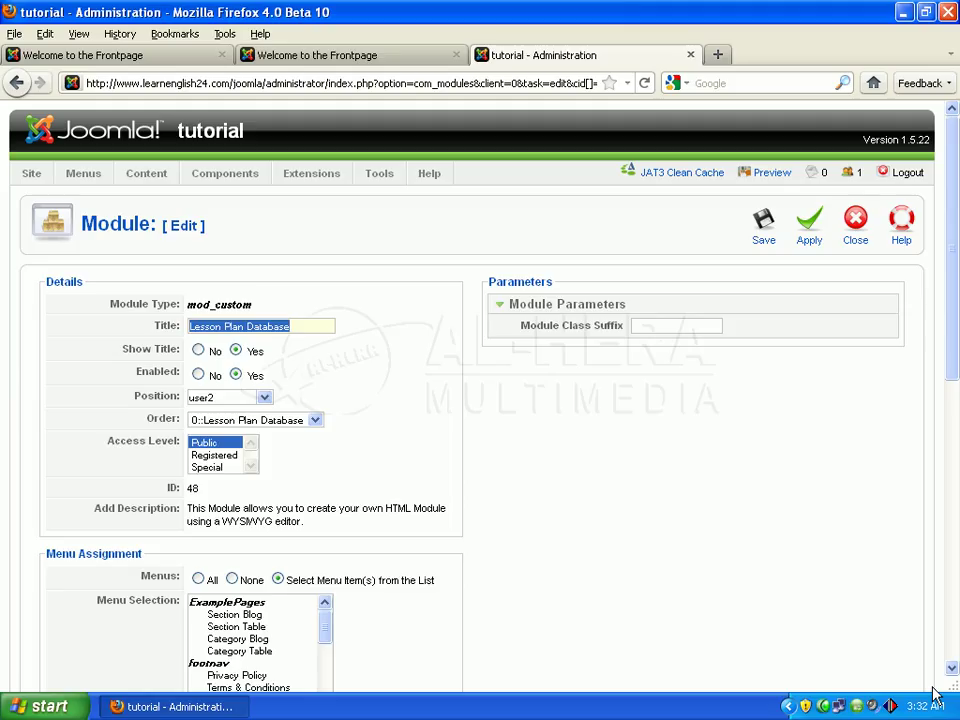
pyautogui.press('BackSpace')
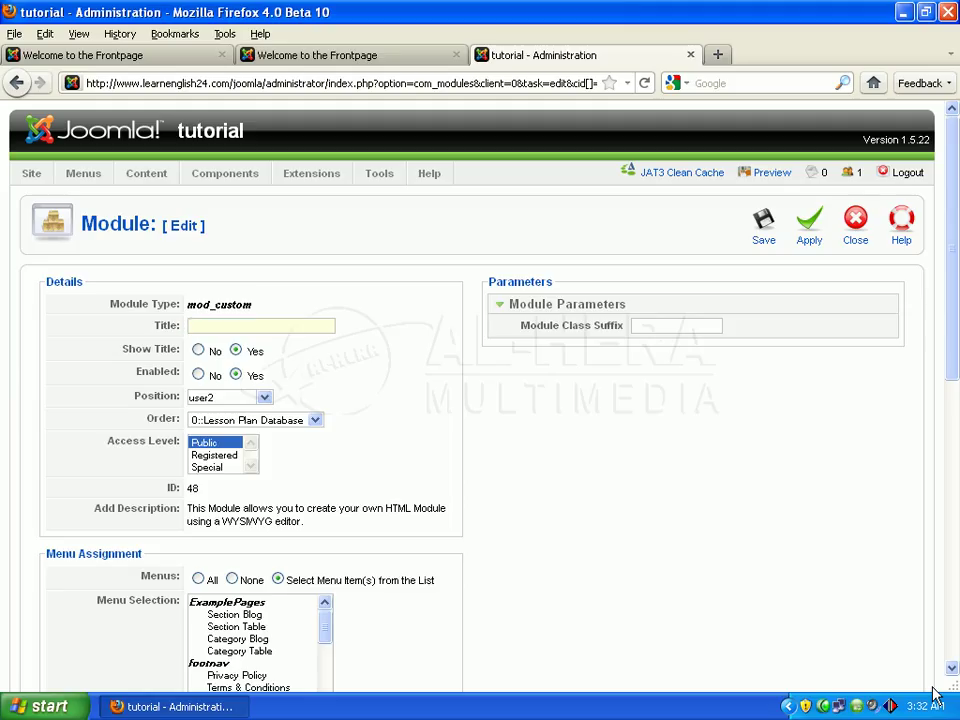
pyautogui.write('O')
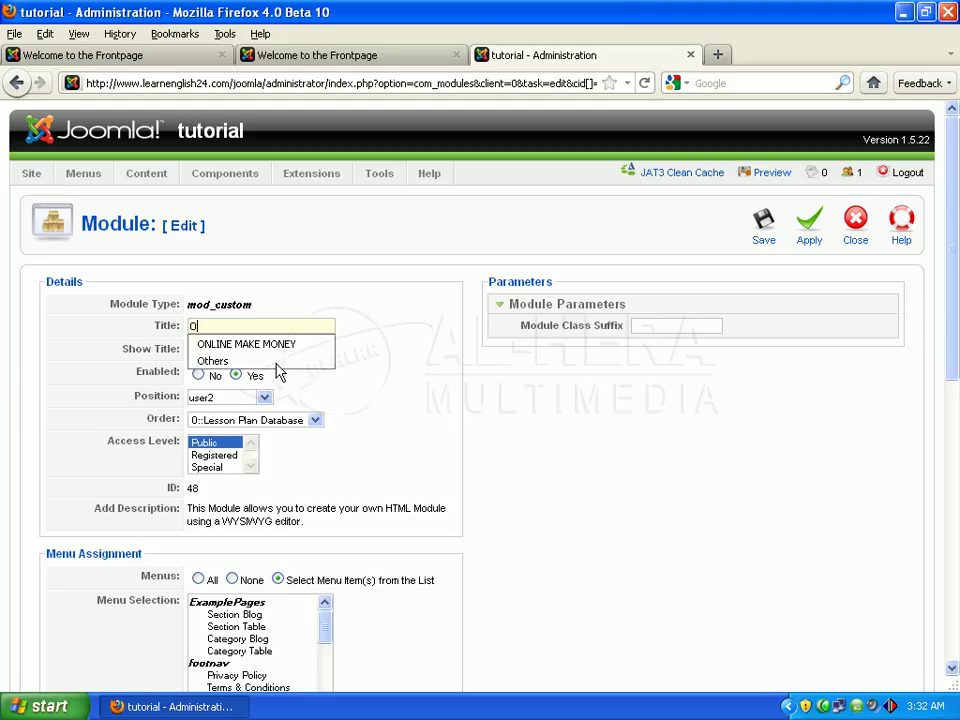
pyautogui.click(247, 344)
pyautogui.scroll(-10, 245, 352)
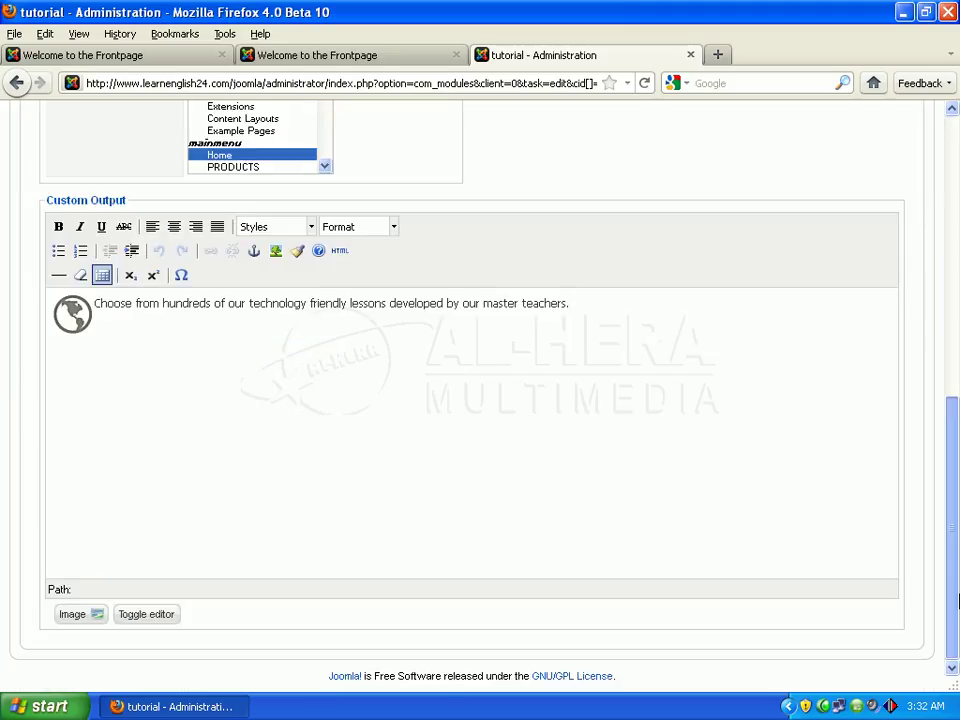
# - Delete the lesson plan sentence and the globe image from the ONLINE MAKE MONEY module's custom output
pyautogui.moveTo(580, 310); pyautogui.dragTo(88, 314)
pyautogui.press('Delete')
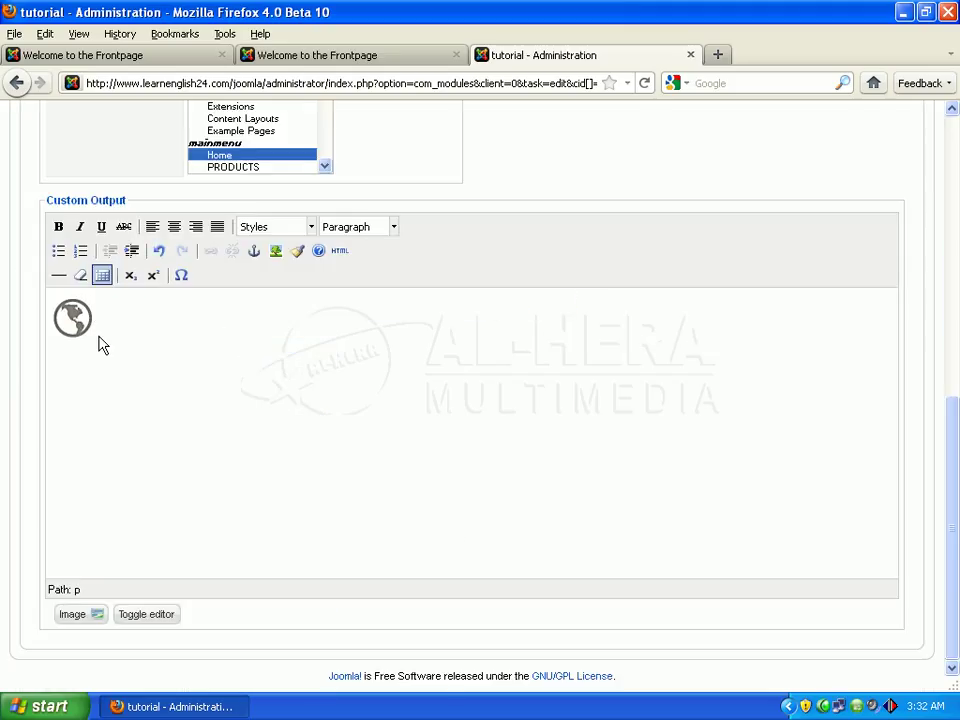
pyautogui.click(72, 330)
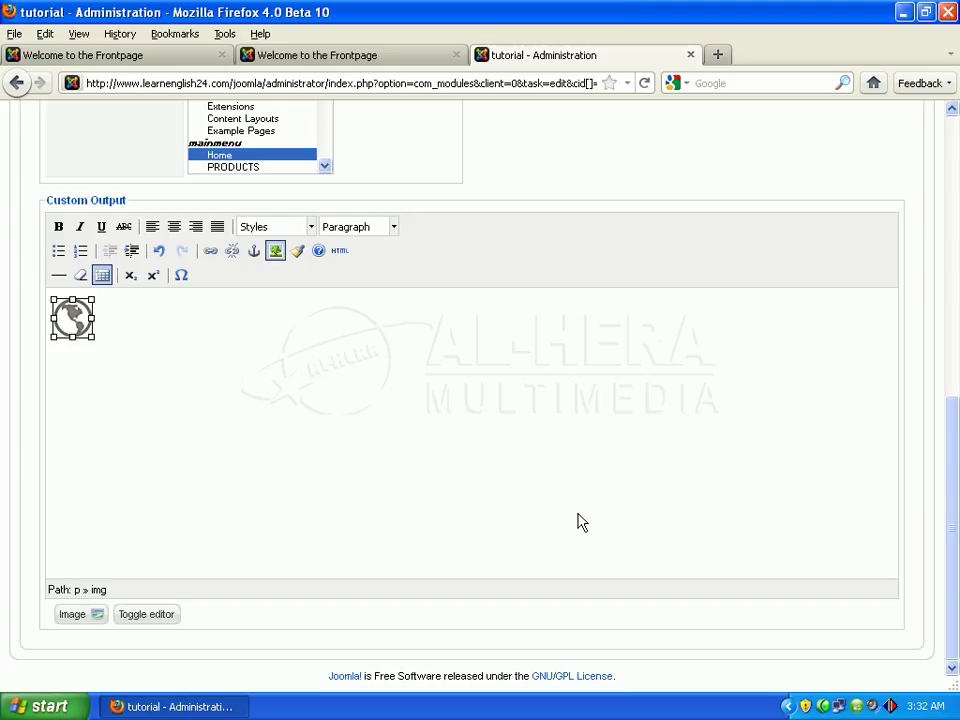
pyautogui.press('Delete')
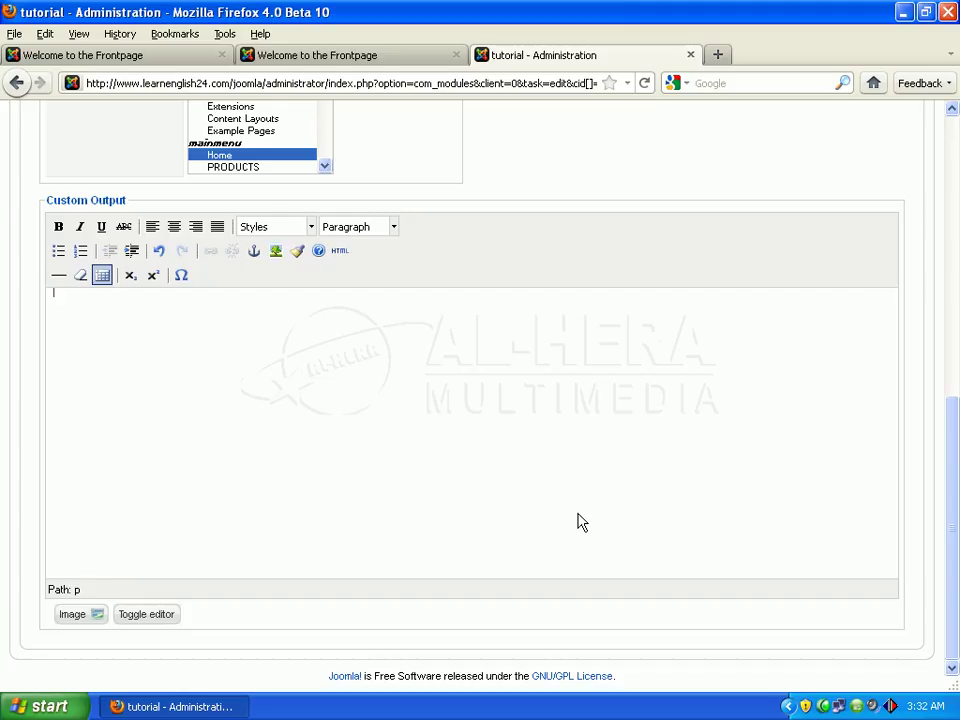
# - Insert the image makemoneyicon.png from the root image directory into the module's empty custom output
pyautogui.moveTo(955, 515); pyautogui.dragTo(955, 472)
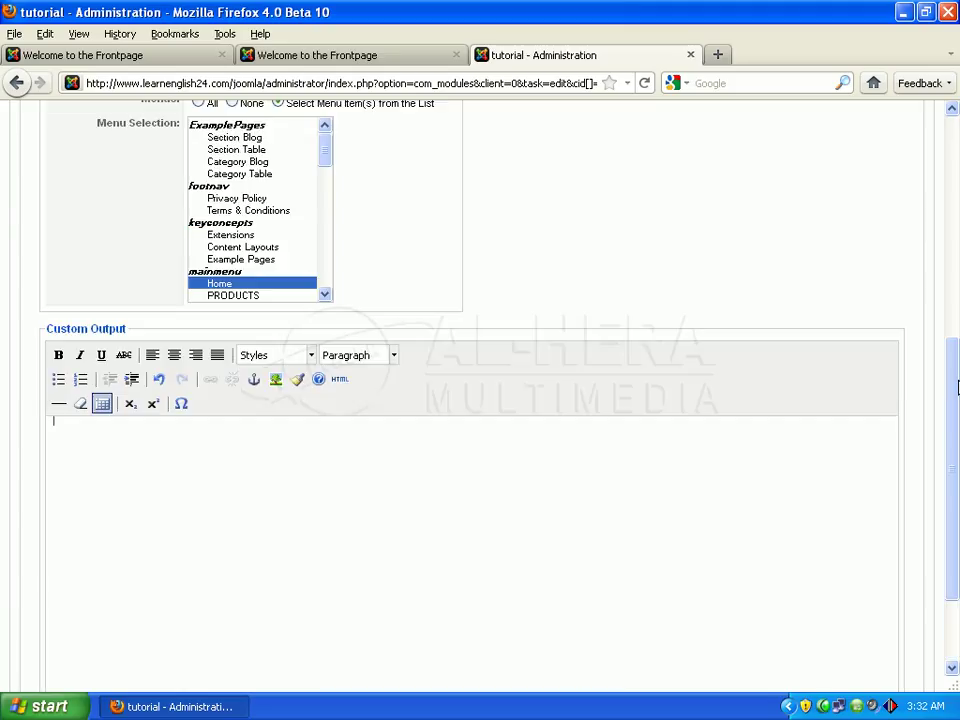
pyautogui.scroll(-2, 791, 594)
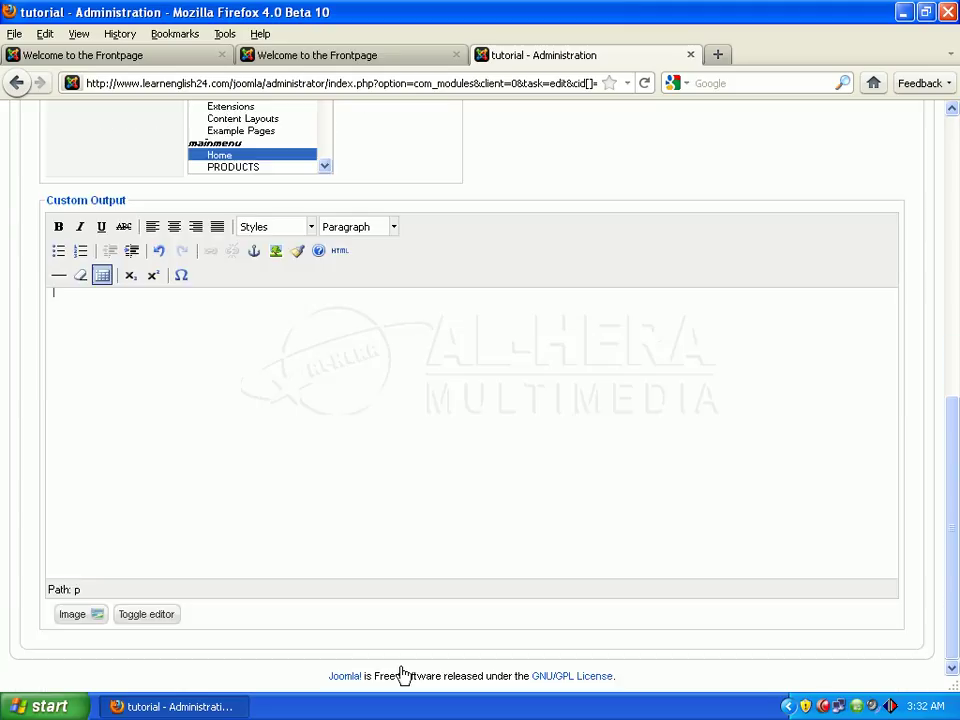
pyautogui.click(71, 617)
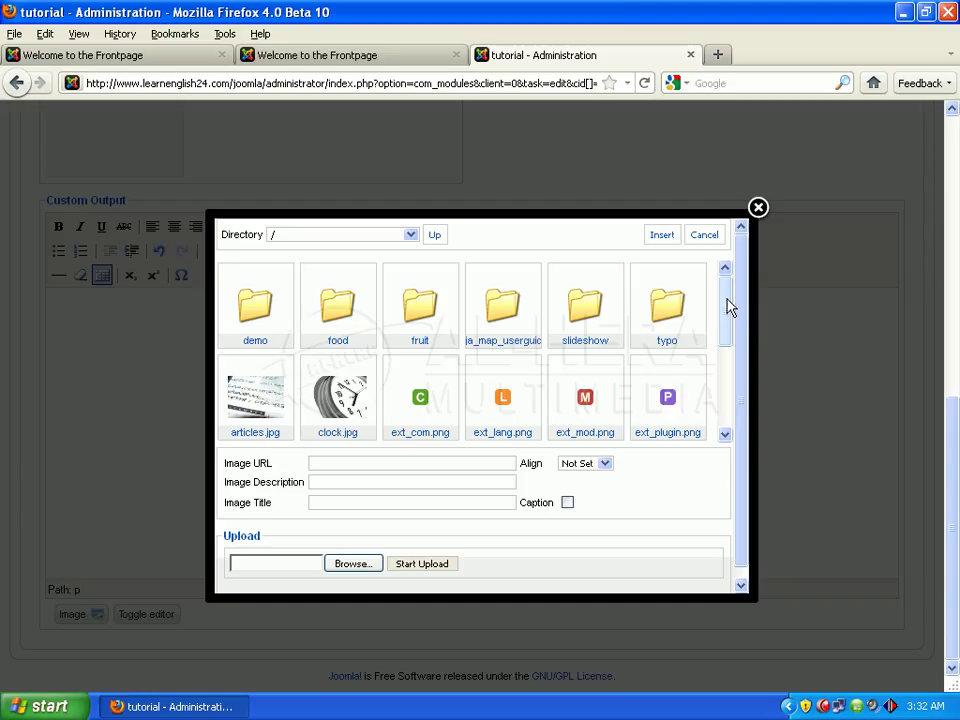
pyautogui.moveTo(728, 307); pyautogui.dragTo(729, 388)
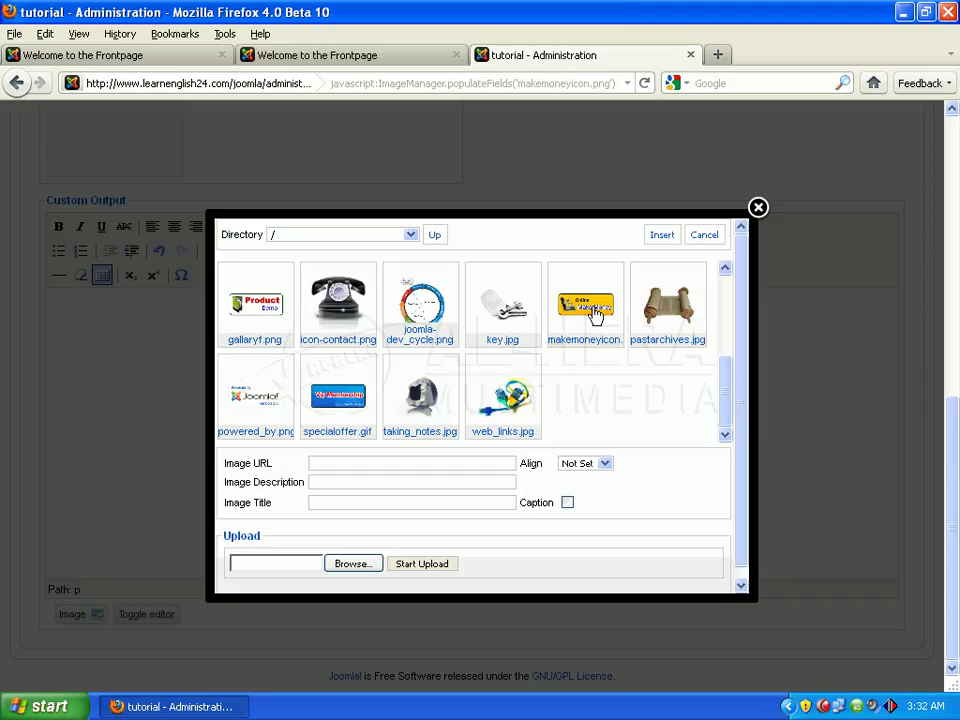
pyautogui.click(595, 313)
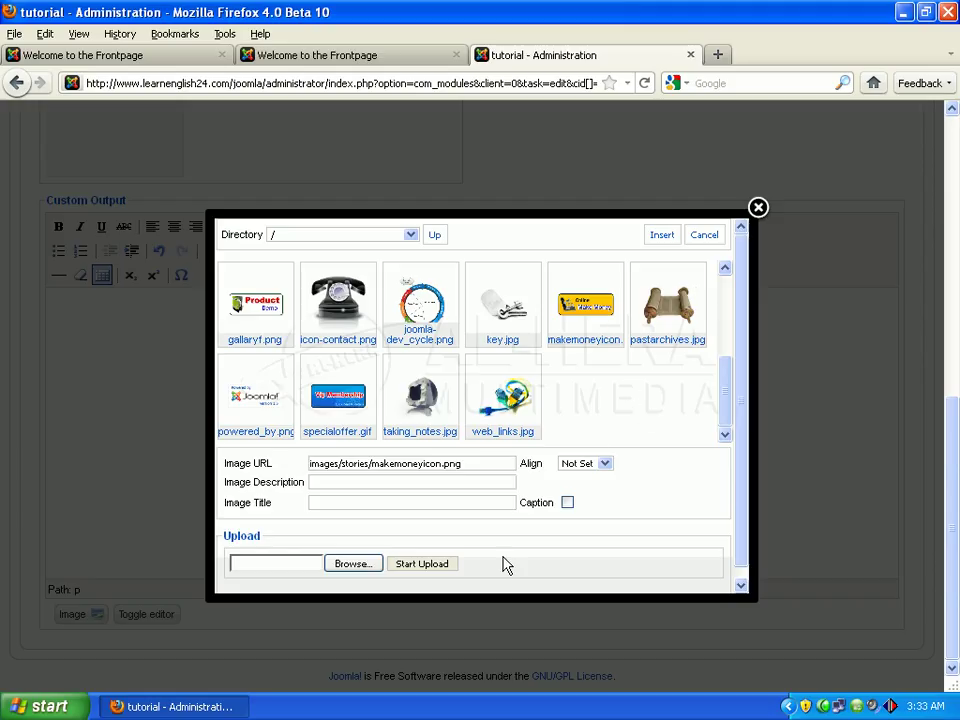
pyautogui.click(664, 238)
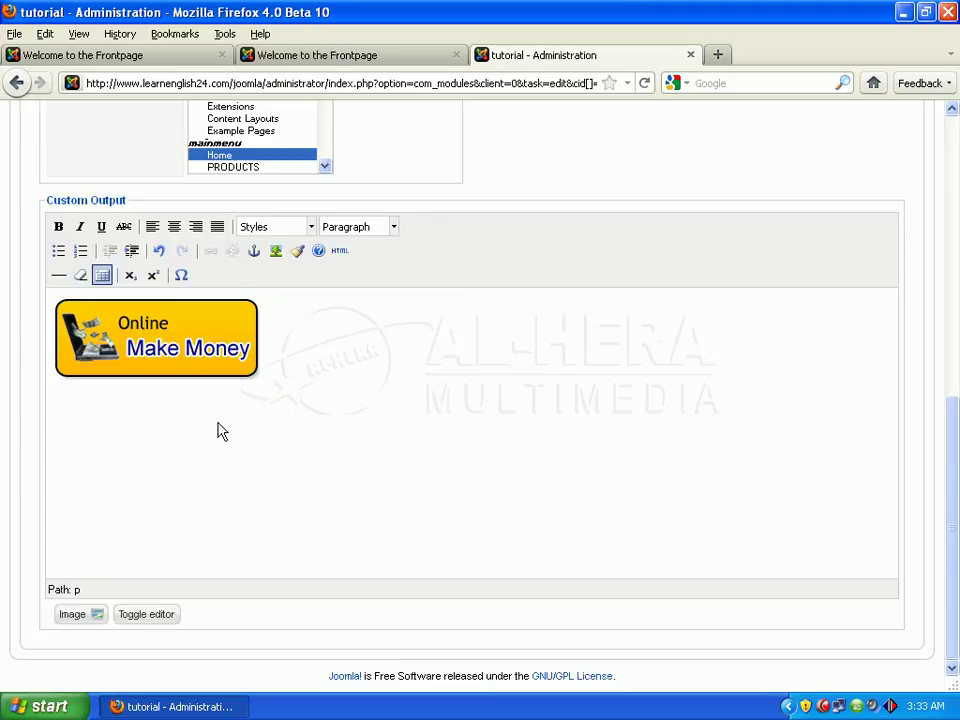
# - Open money online.txt from the desktop and copy its entire text
pyautogui.click(903, 12)
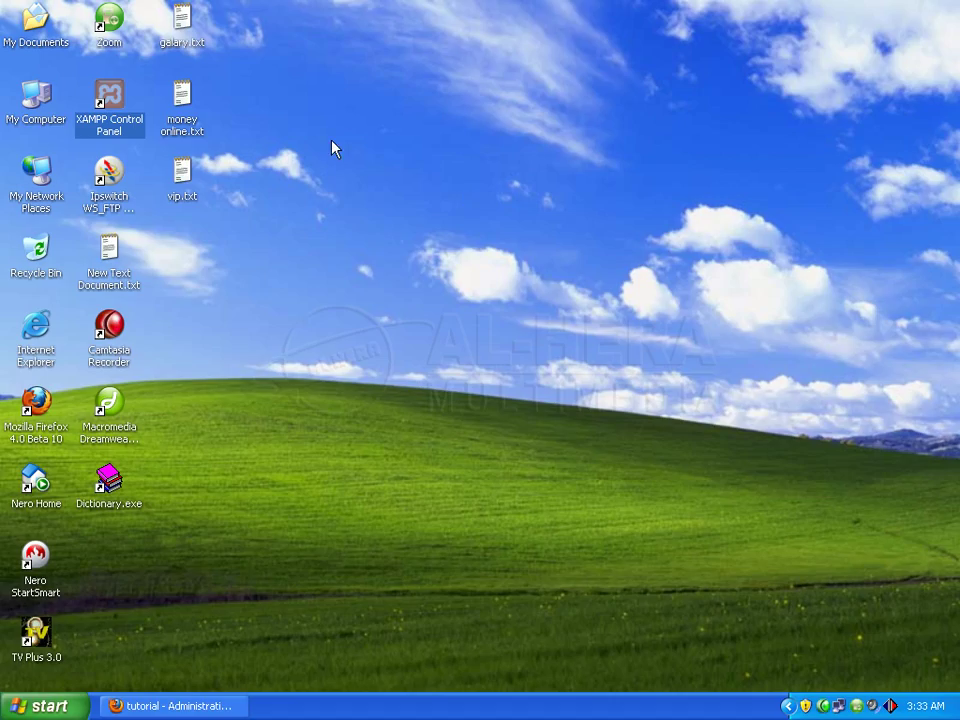
pyautogui.click(240, 107)
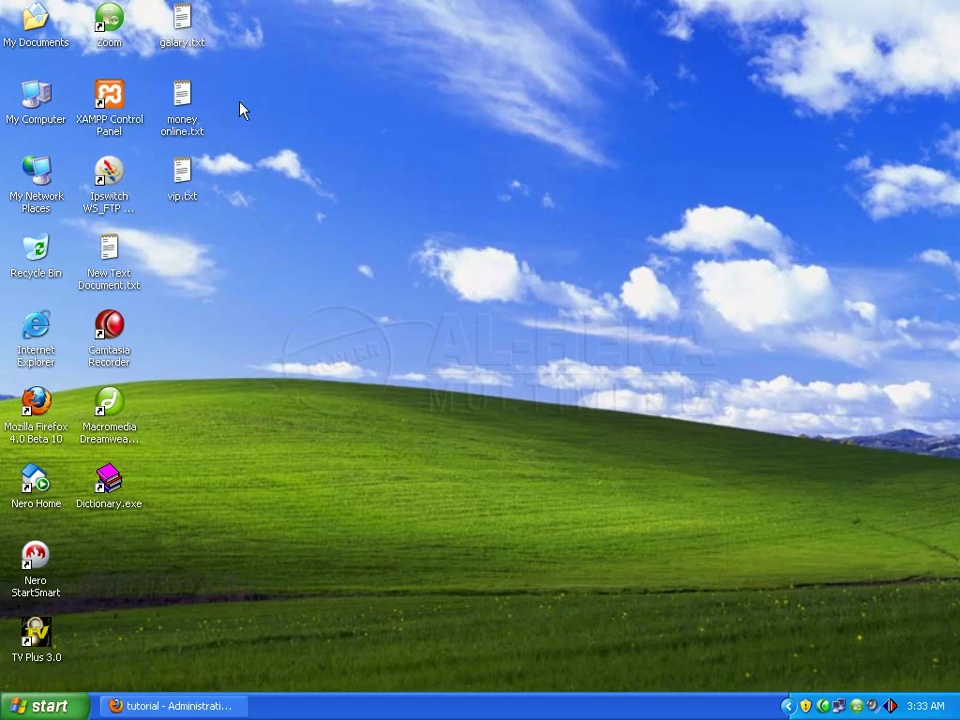
pyautogui.doubleClick(182, 120)
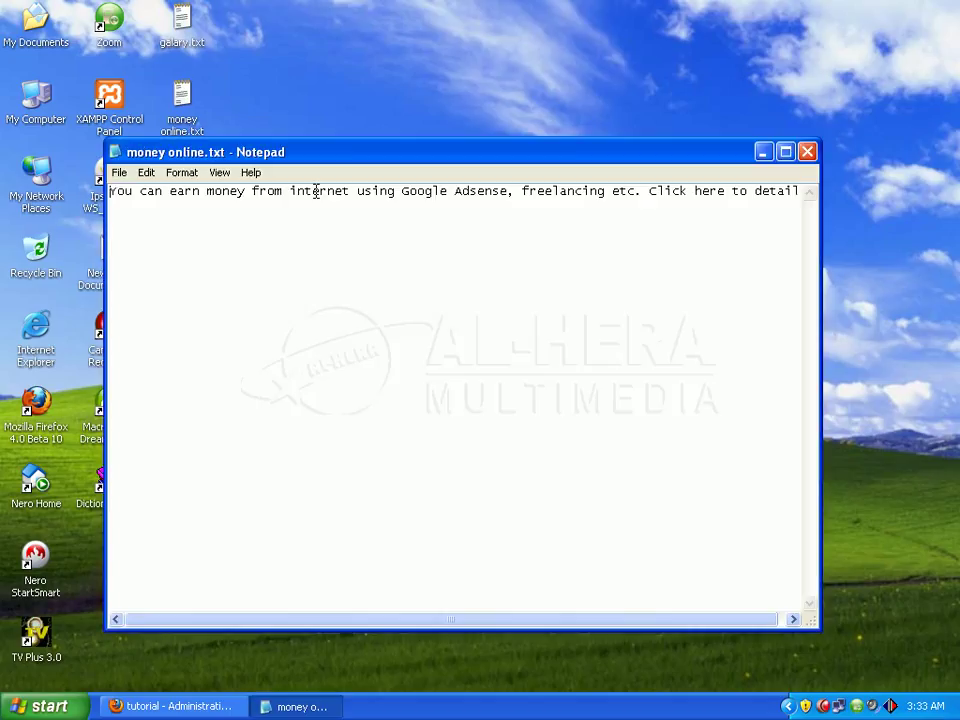
pyautogui.hotkey('ctrl', 'a')
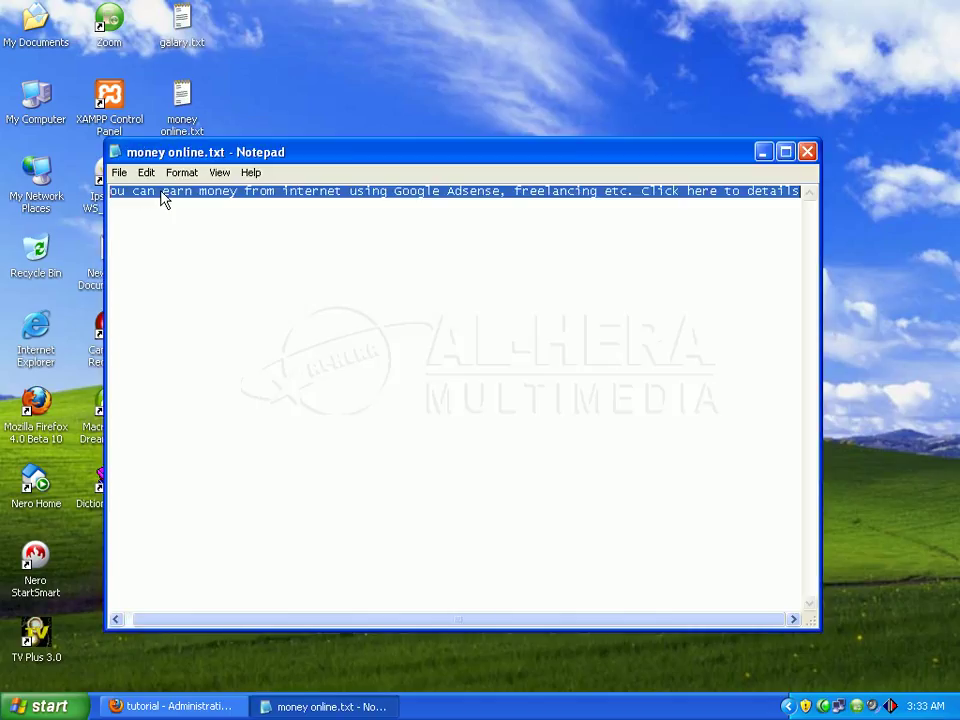
pyautogui.rightClick(293, 203)
pyautogui.click(318, 245)
# - Back in Firefox, paste the copied sentence on a new line below the Online Make Money image and save the module
pyautogui.click(173, 706)
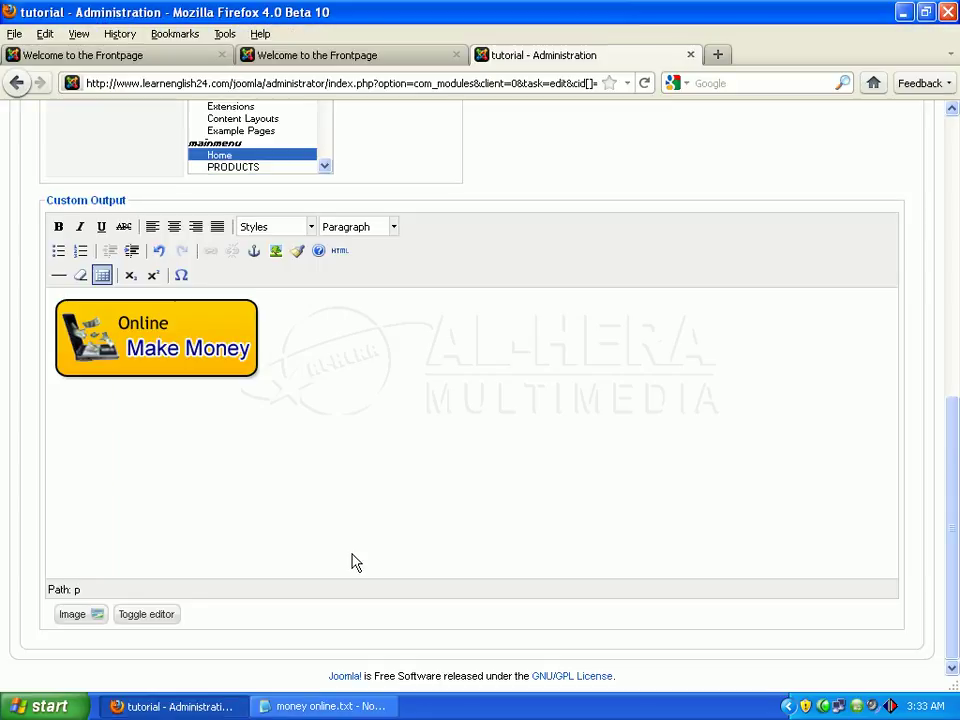
pyautogui.click(283, 377)
pyautogui.press('Return')
pyautogui.hotkey('ctrl', 'v')
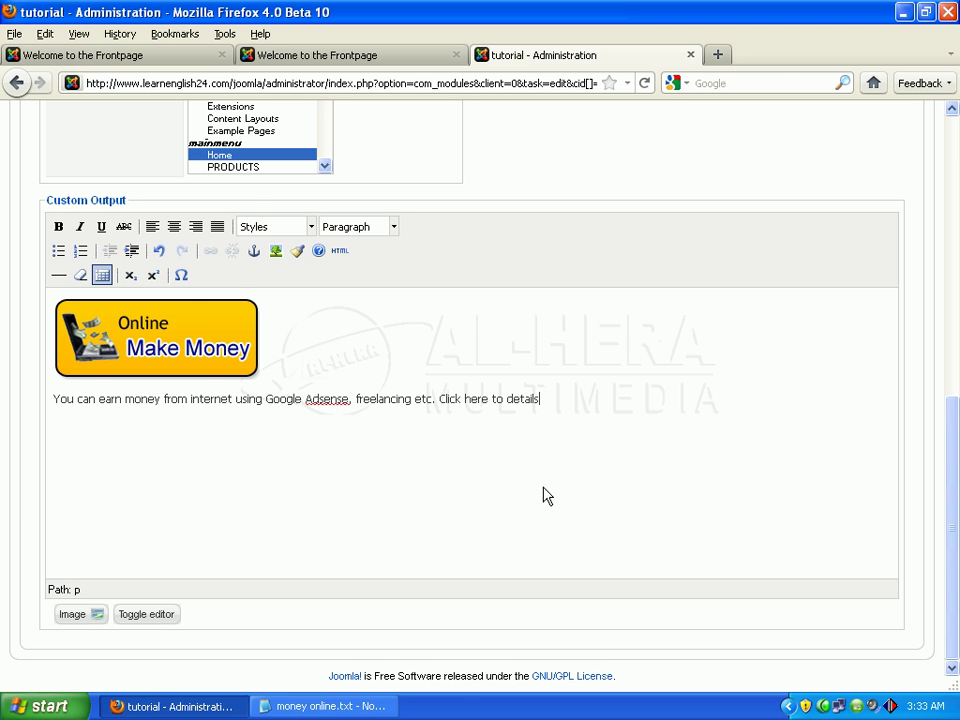
pyautogui.moveTo(955, 454); pyautogui.dragTo(956, 143)
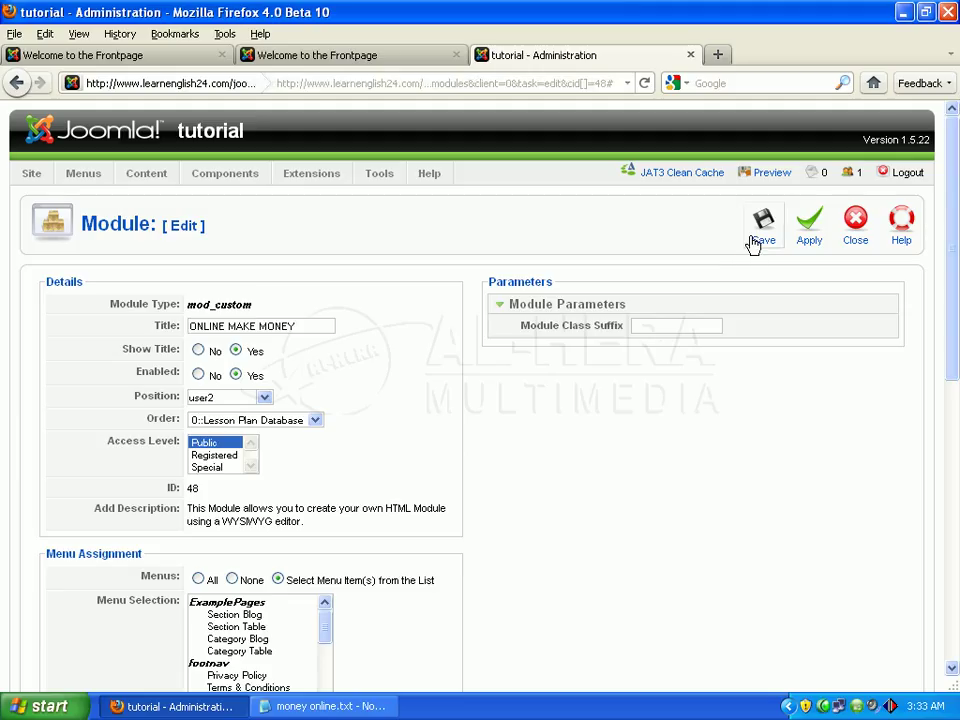
pyautogui.click(765, 240)
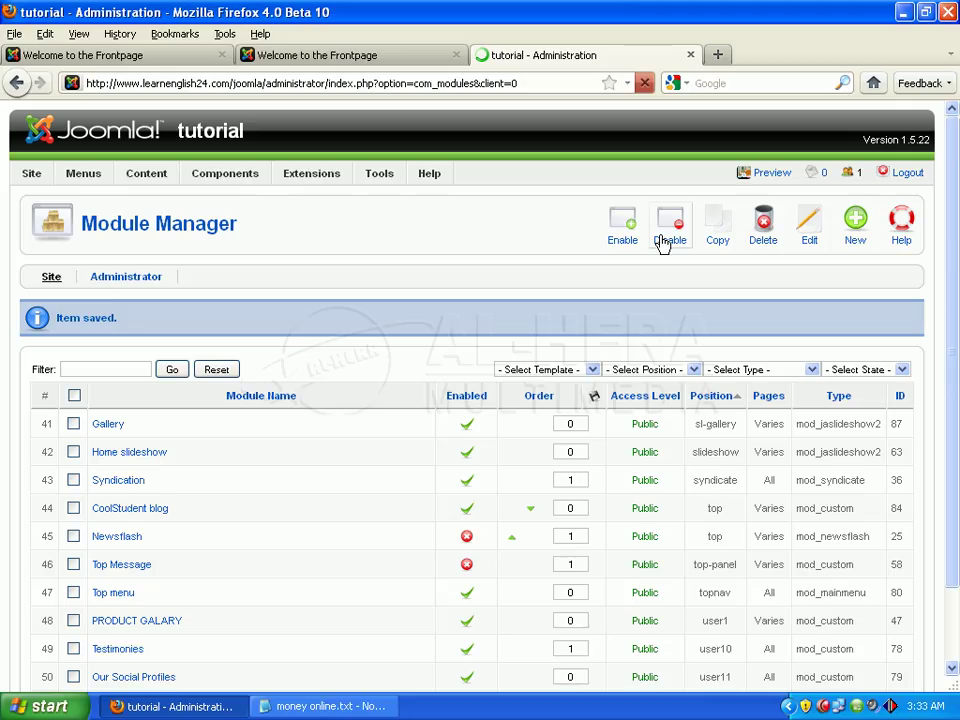
# - Reload the joomla front page to check the ONLINE MAKE MONEY block's title, image and text
pyautogui.scroll(-2, 957, 238)
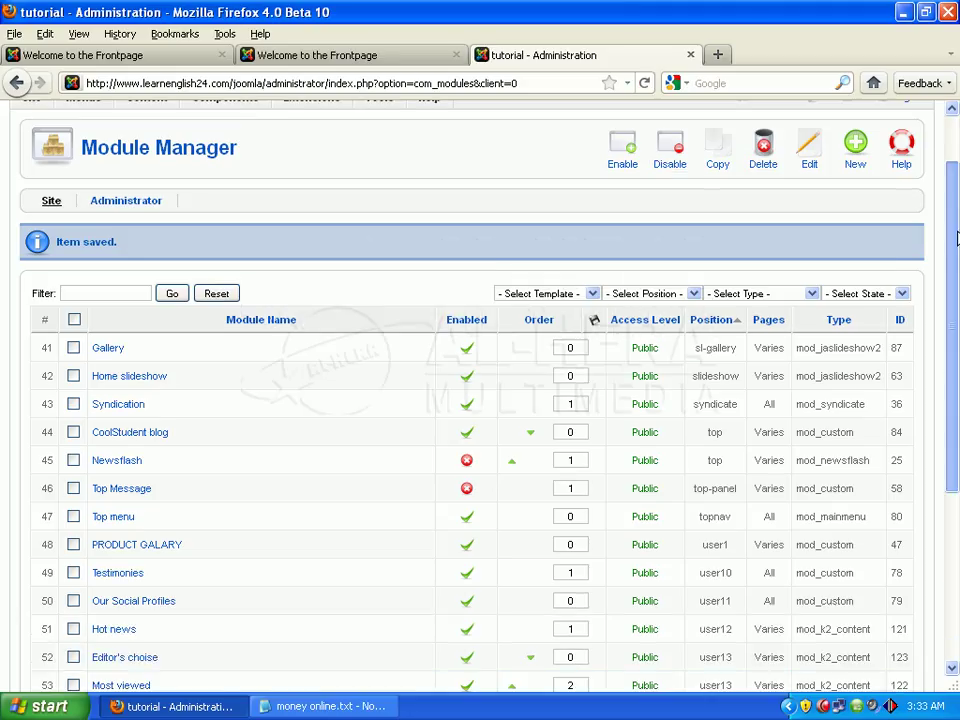
pyautogui.moveTo(957, 238); pyautogui.dragTo(957, 465)
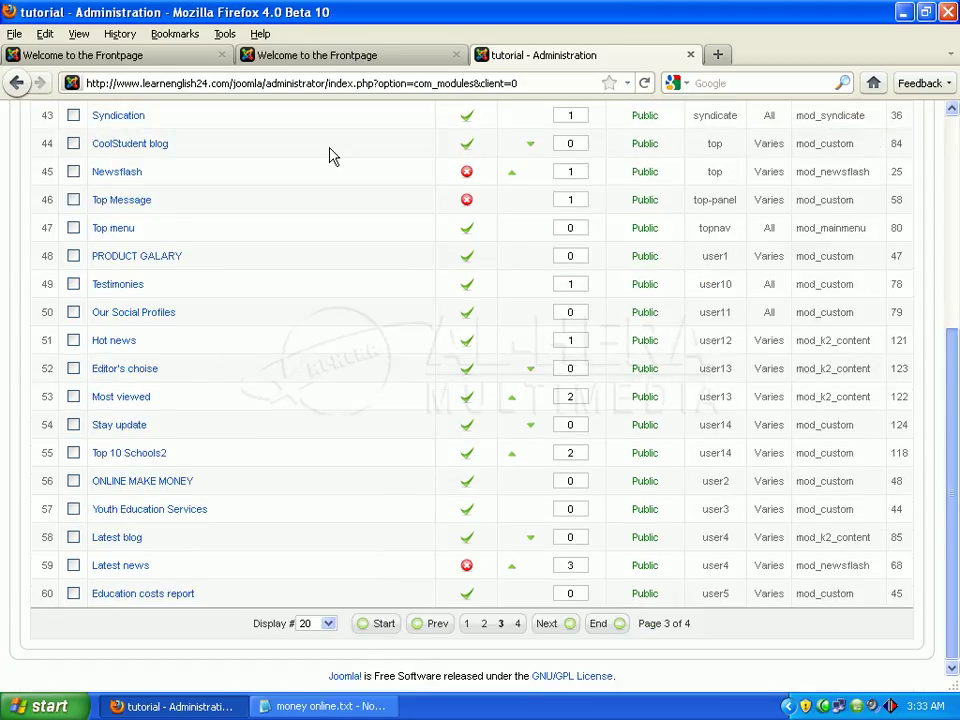
pyautogui.click(305, 62)
pyautogui.moveTo(594, 209)
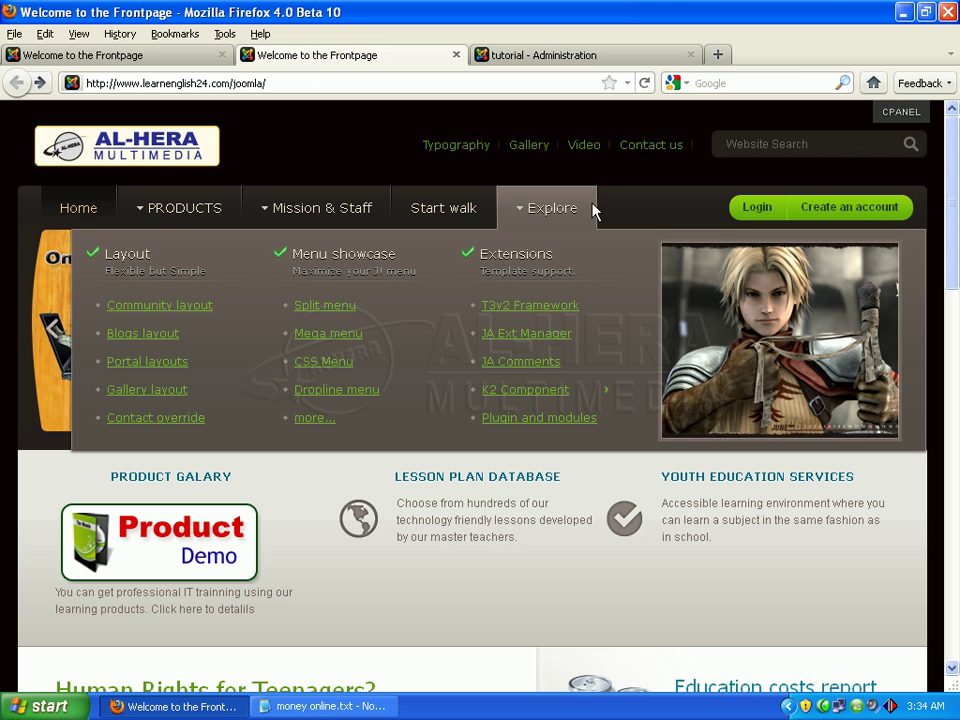
pyautogui.click(645, 84)
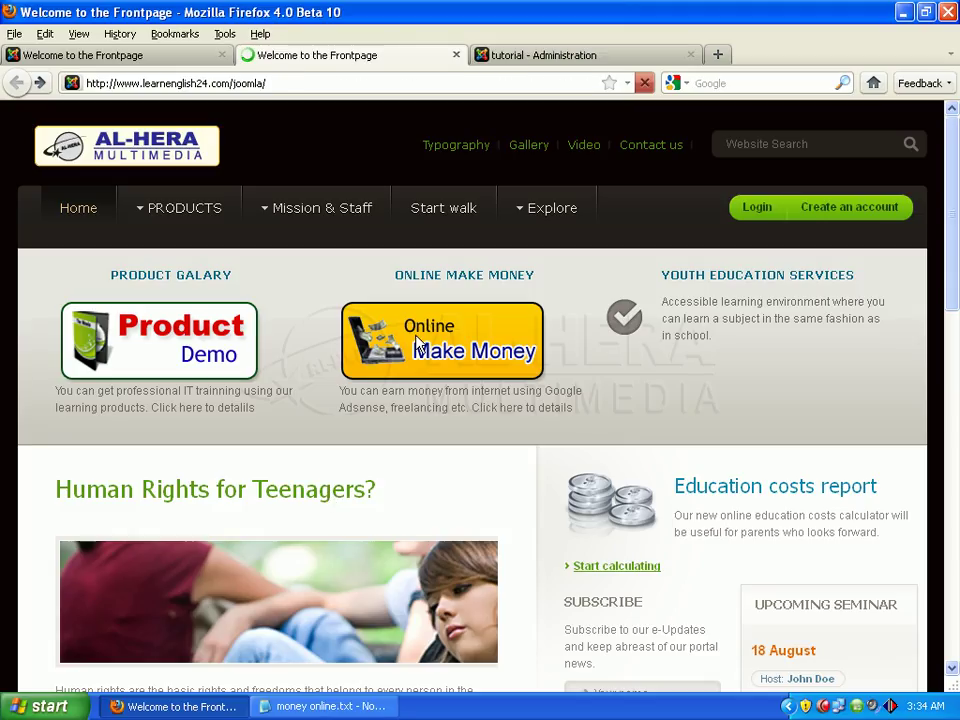
# - Compare the reference page's ONLINE MAKE MONEY block and its details link with the joomla front page
pyautogui.click(125, 62)
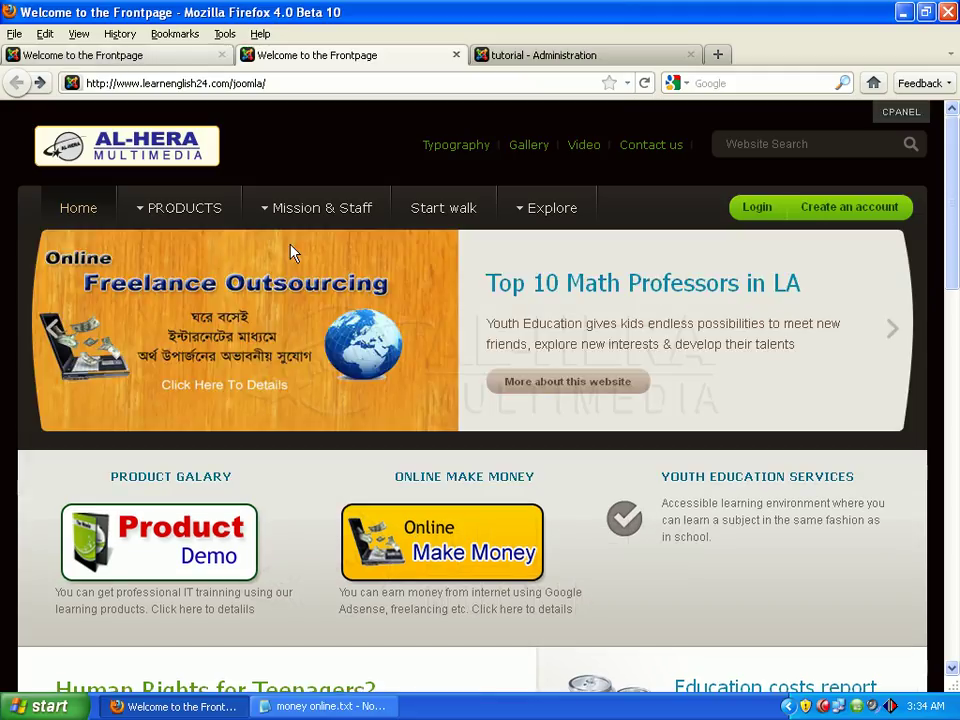
pyautogui.scroll(-1, 553, 558)
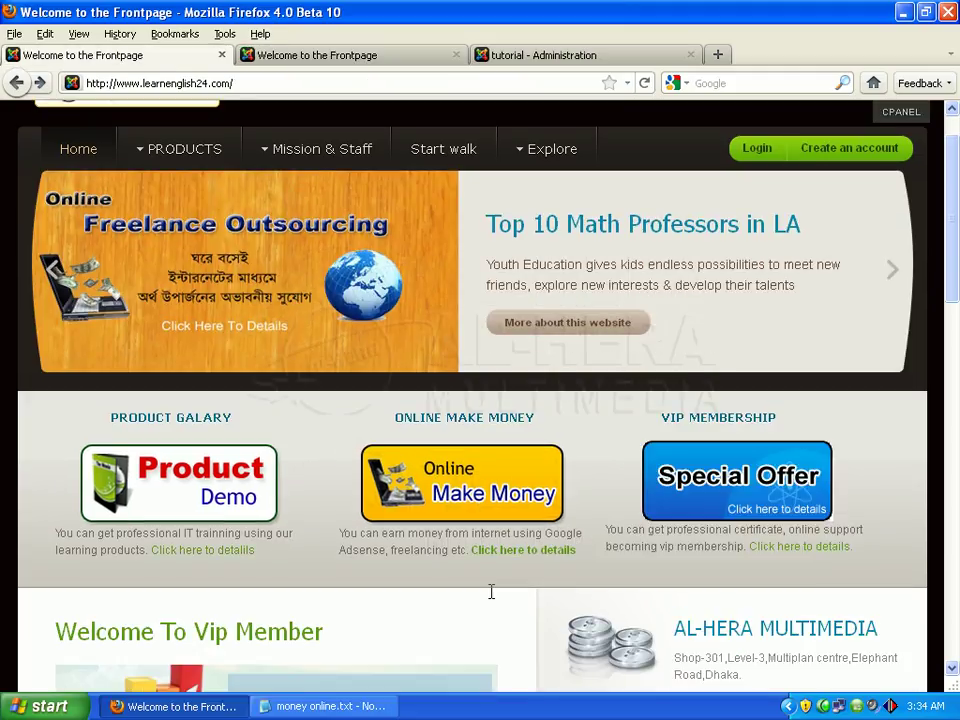
pyautogui.click(493, 548)
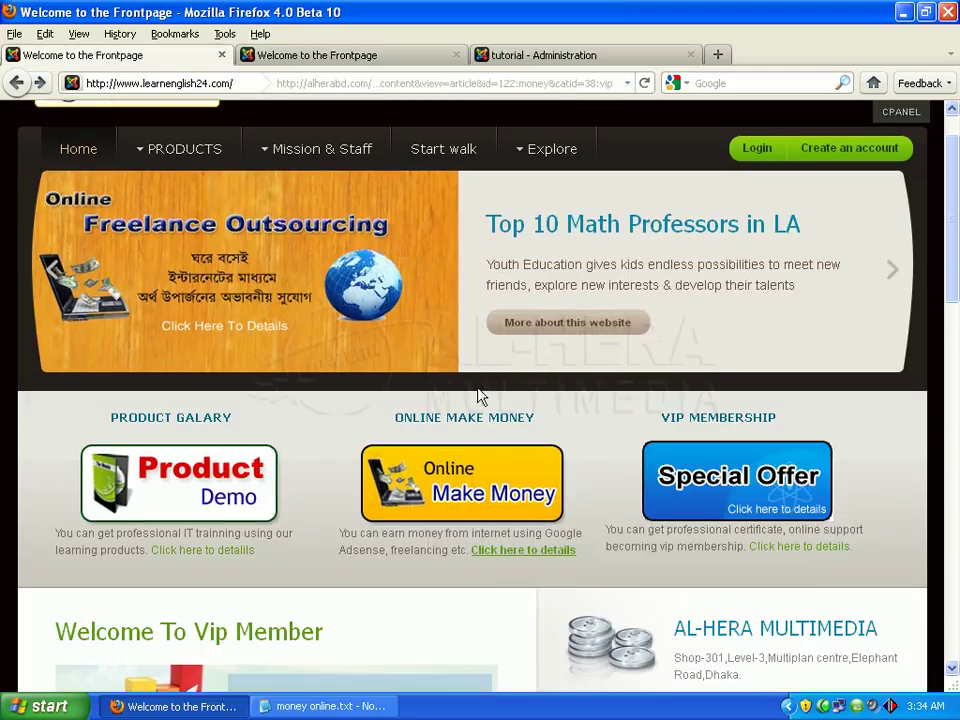
pyautogui.click(530, 60)
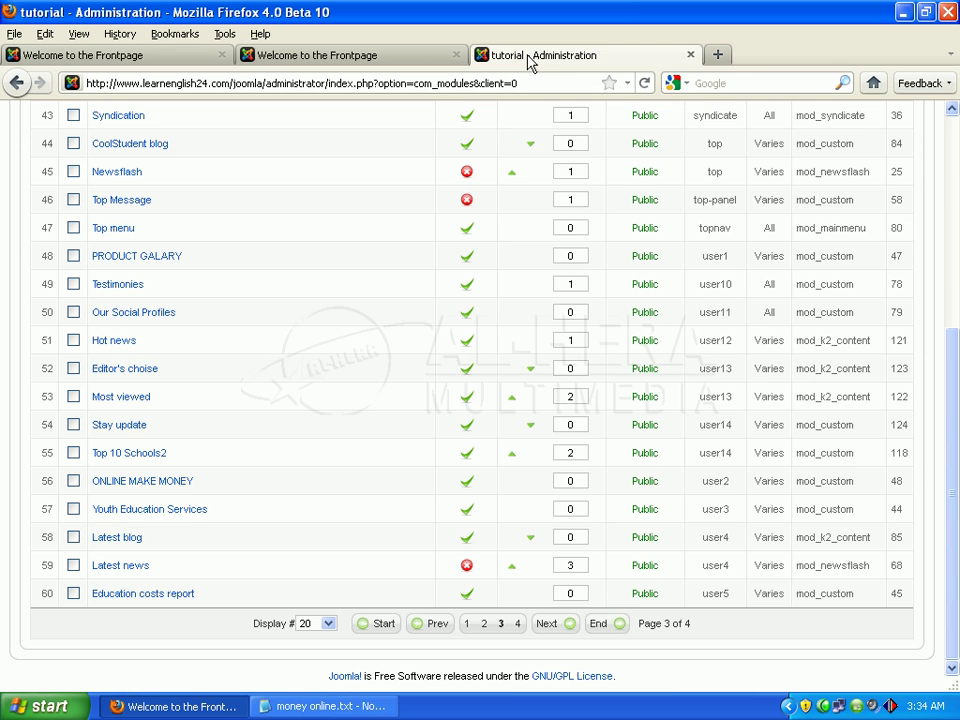
pyautogui.click(335, 62)
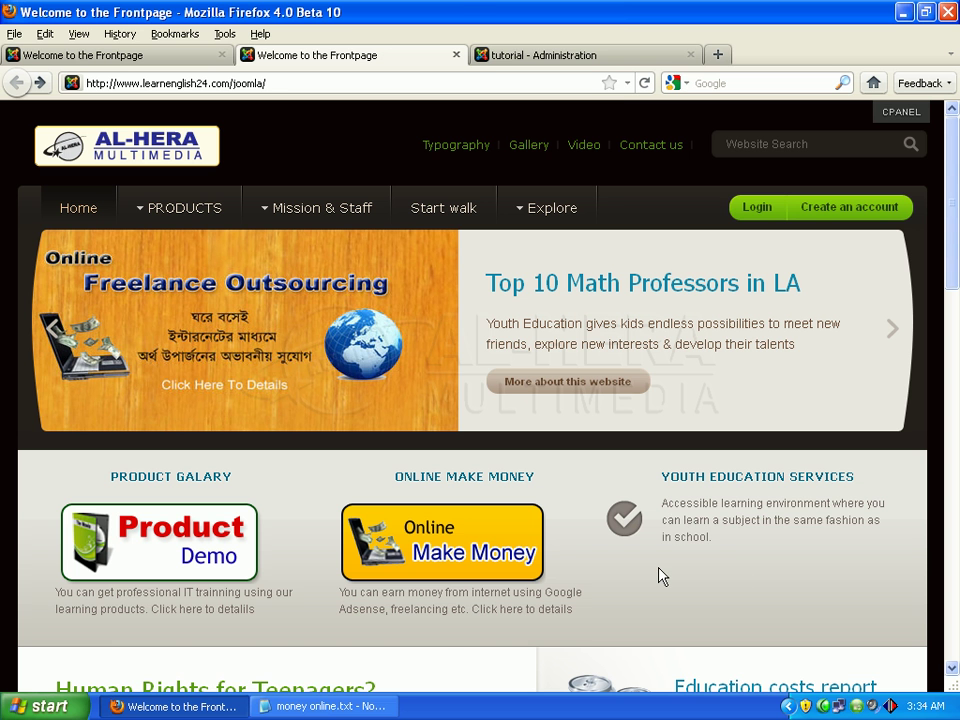
# - Open the Youth Education Services module in the joomla administration and change its title to VIP MEMBERSHIP
pyautogui.click(591, 57)
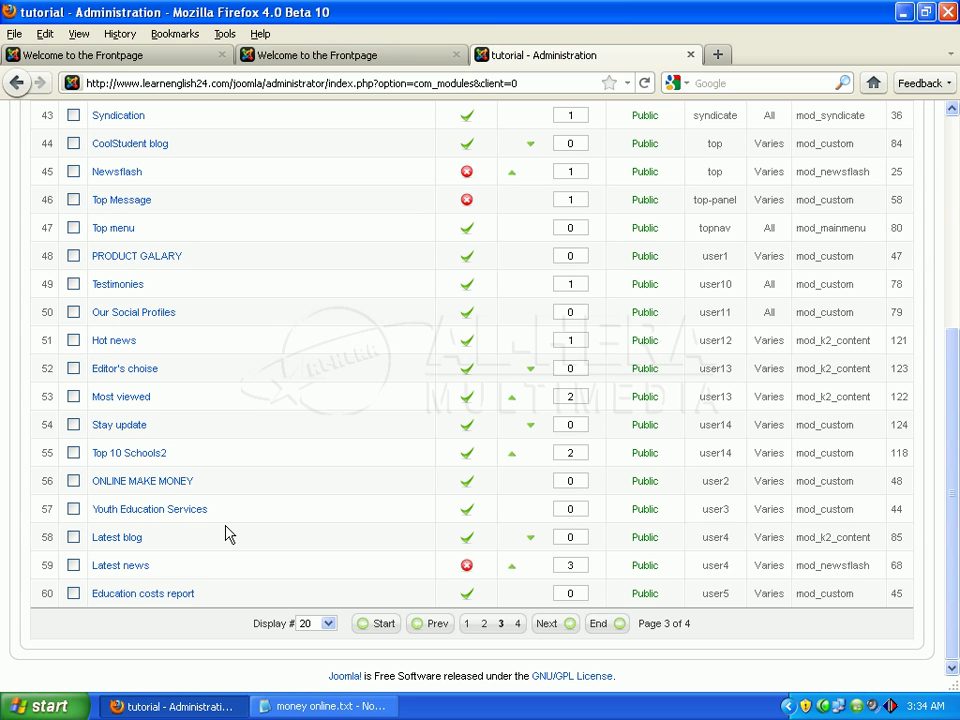
pyautogui.click(140, 511)
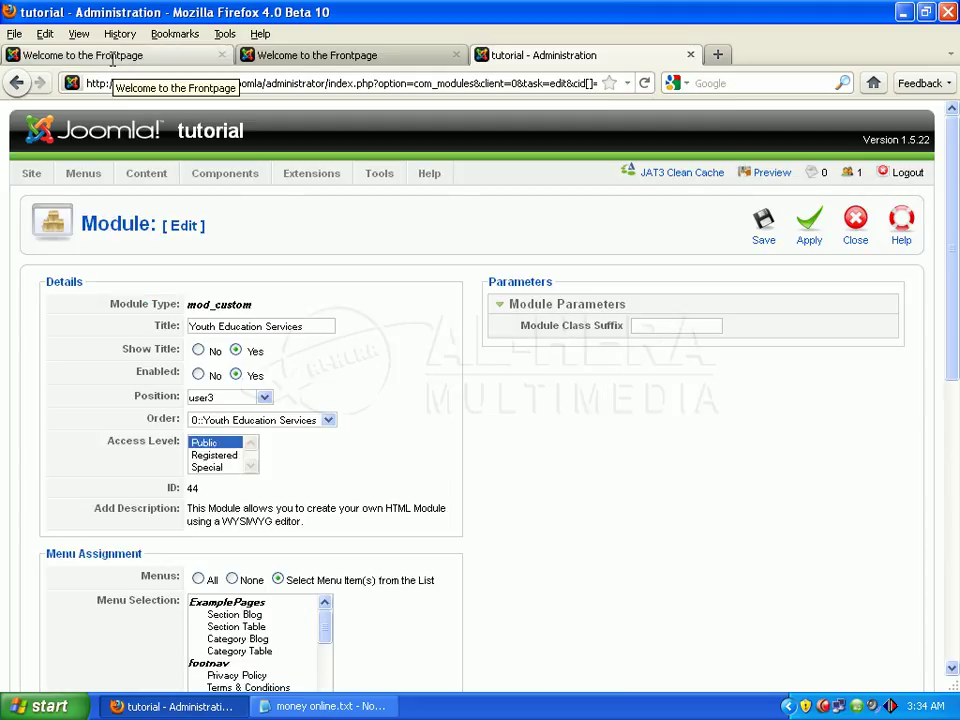
pyautogui.moveTo(317, 325); pyautogui.dragTo(60, 360)
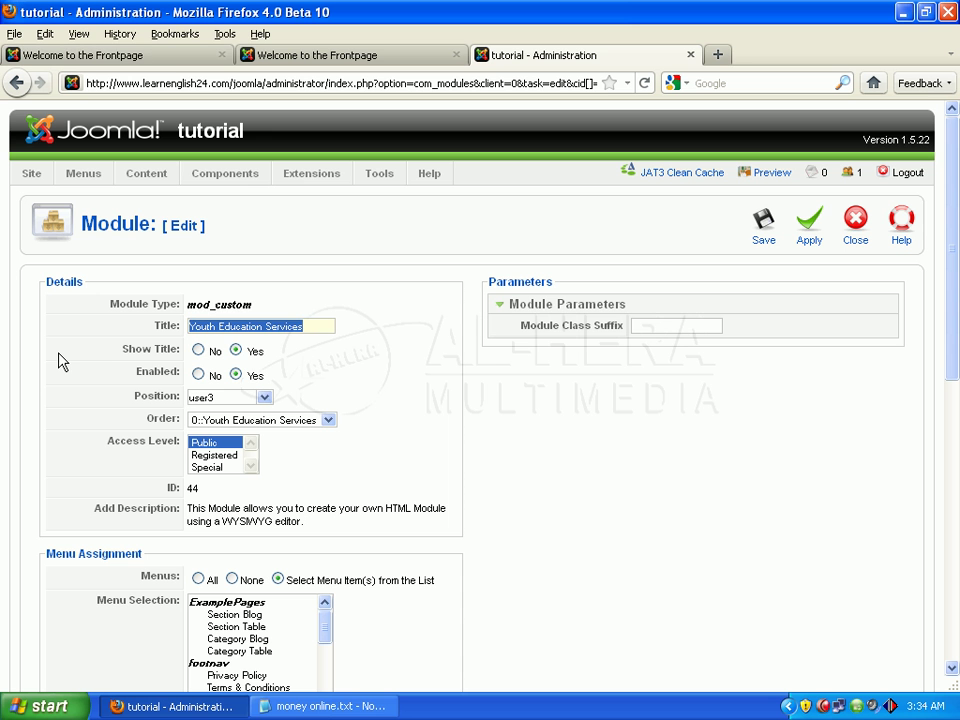
pyautogui.press('Delete')
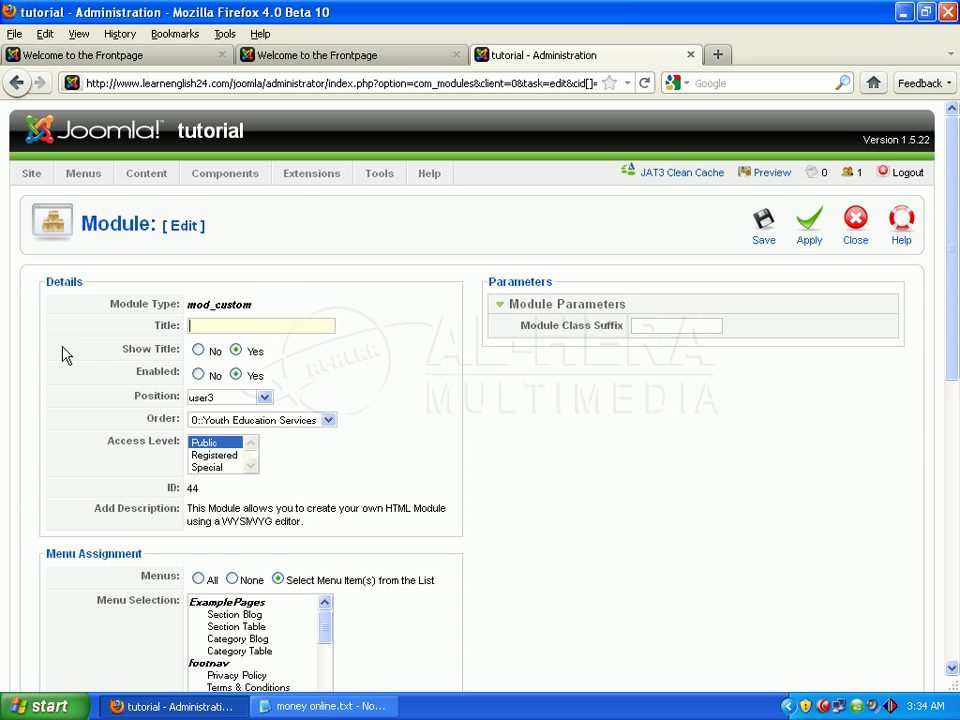
pyautogui.click(114, 58)
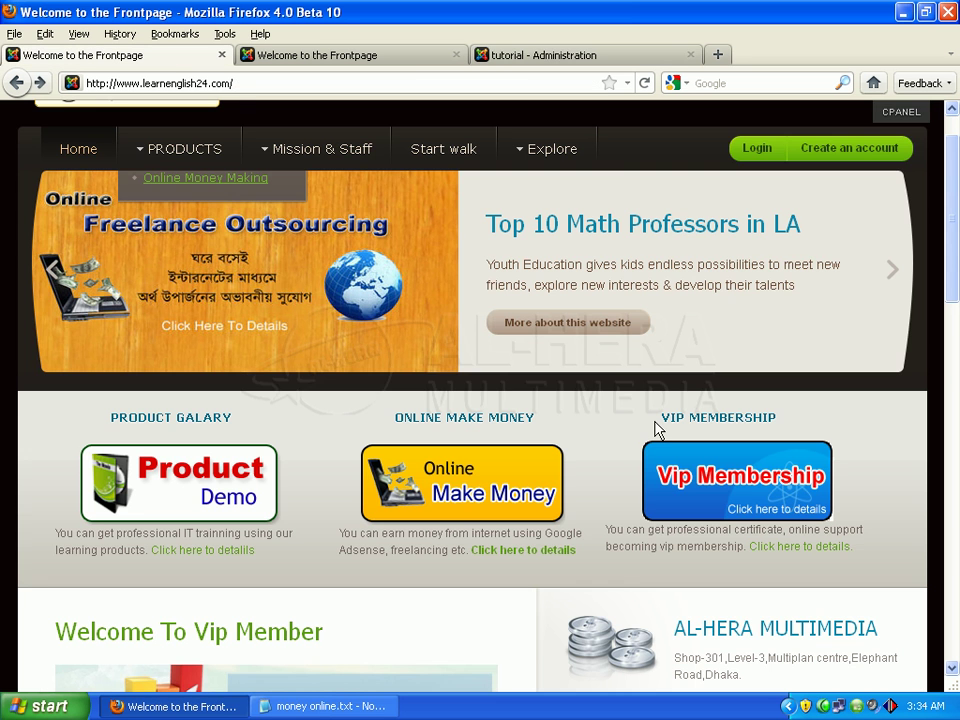
pyautogui.click(560, 55)
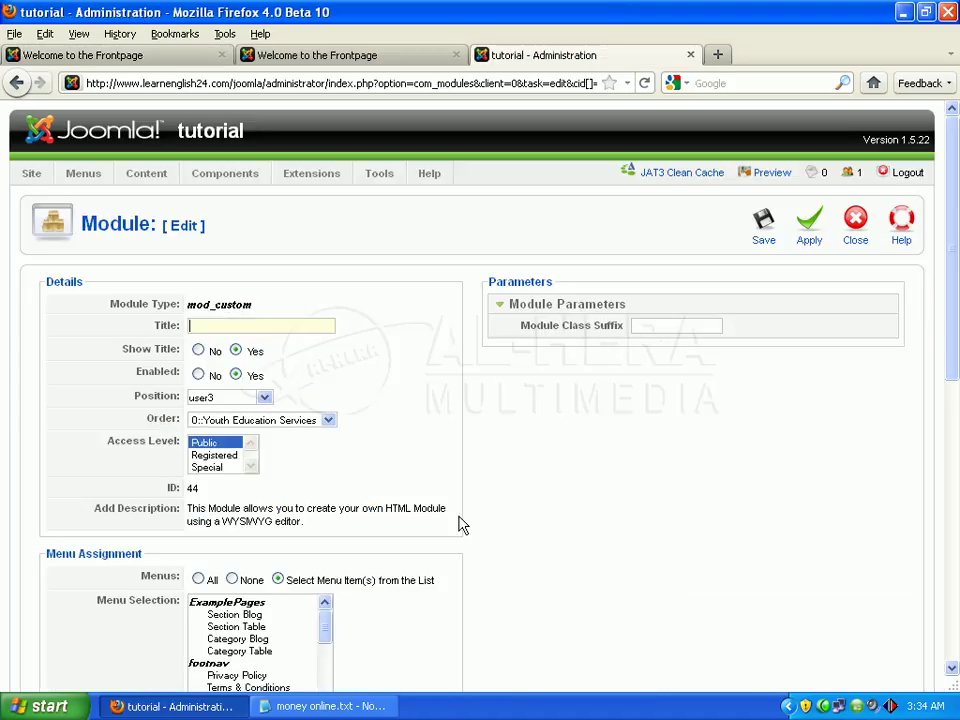
pyautogui.write('V')
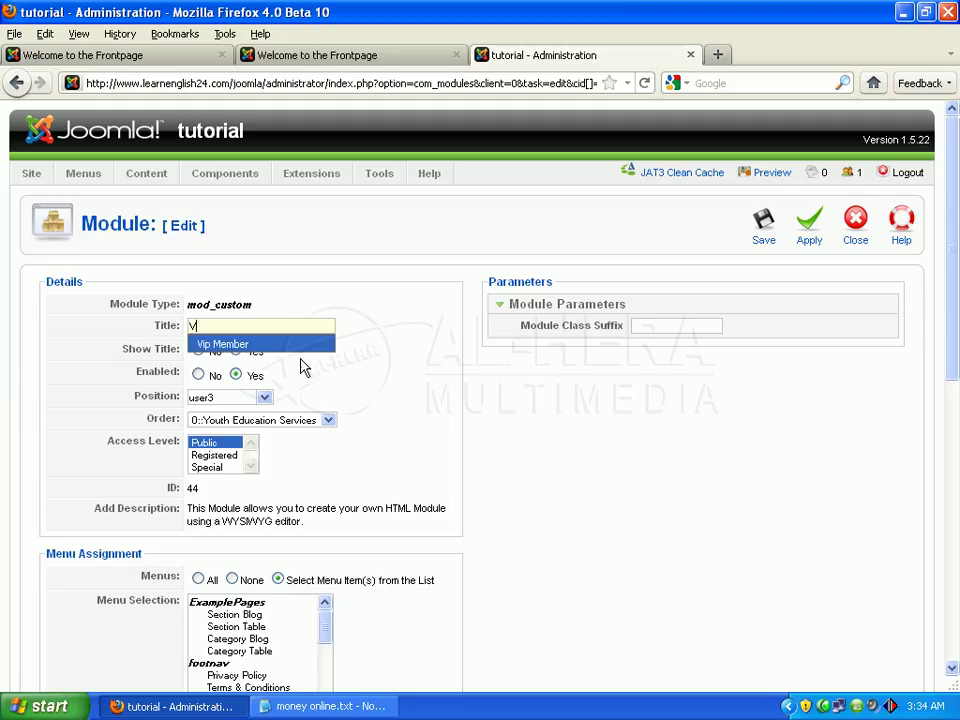
pyautogui.write('IP')
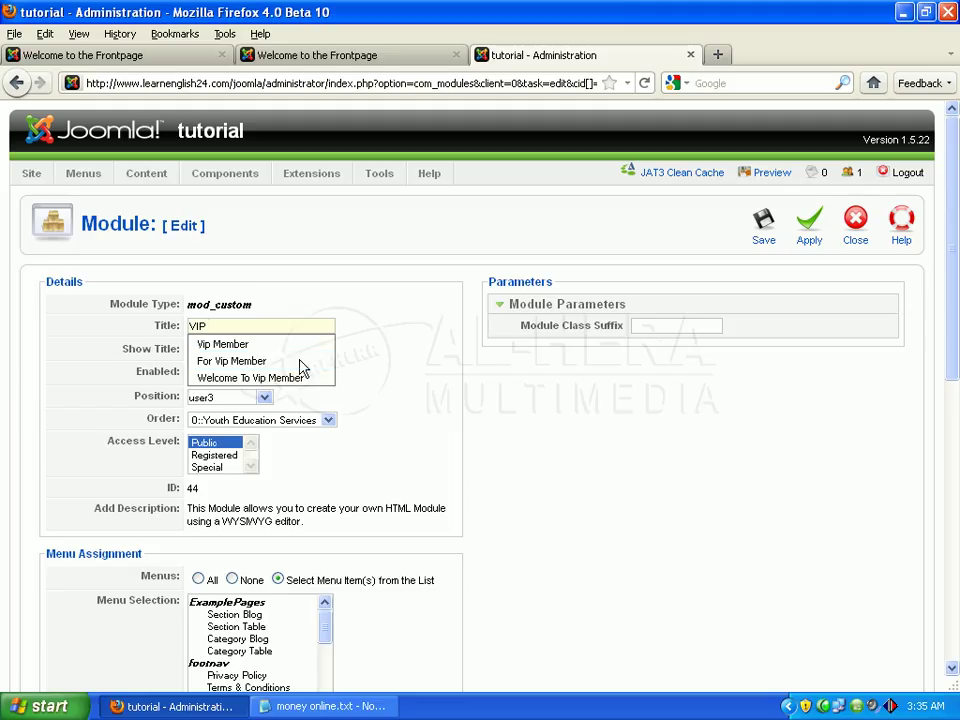
pyautogui.write(' MEMBERS')
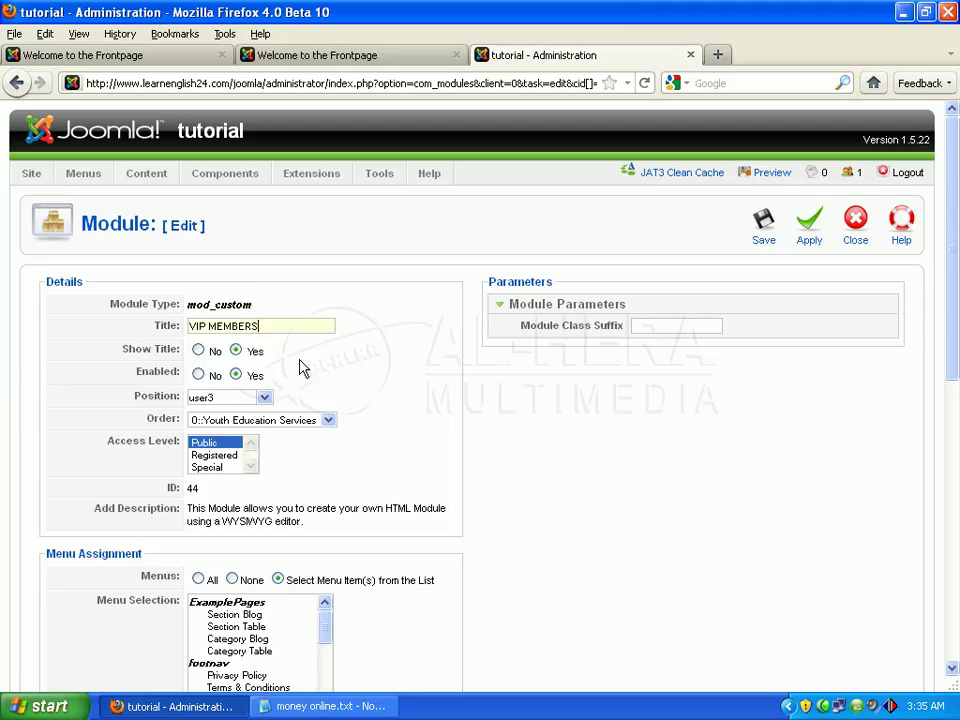
pyautogui.write('HIP')
# - Delete the existing sentence and the checkmark image from the module's custom output
pyautogui.scroll(-10, 945, 250)
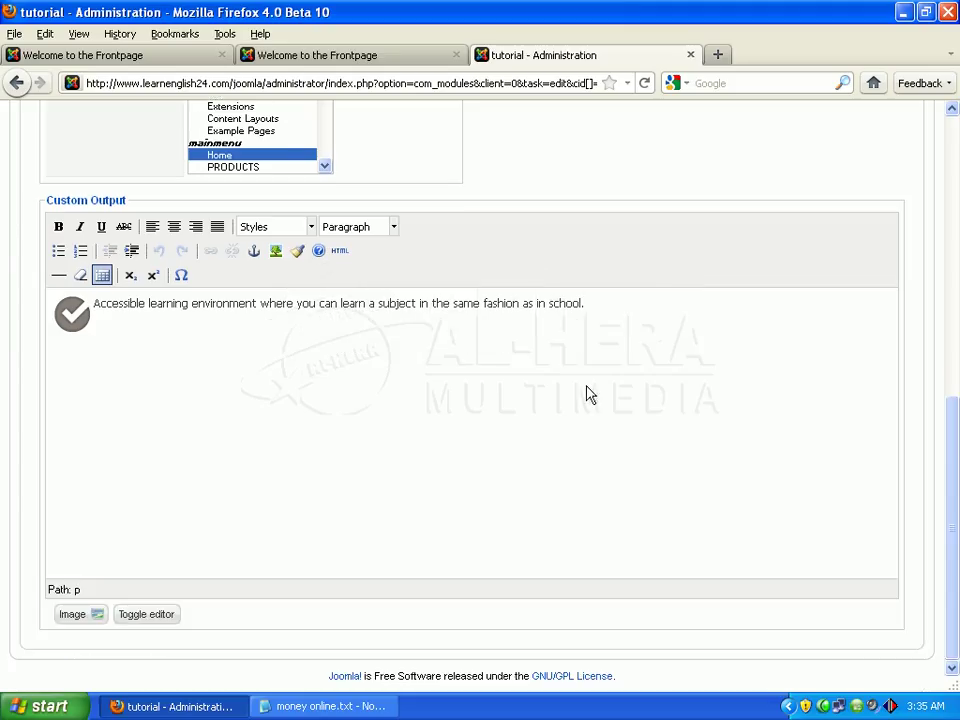
pyautogui.moveTo(594, 311); pyautogui.dragTo(103, 309)
pyautogui.press('Delete')
pyautogui.click(78, 318)
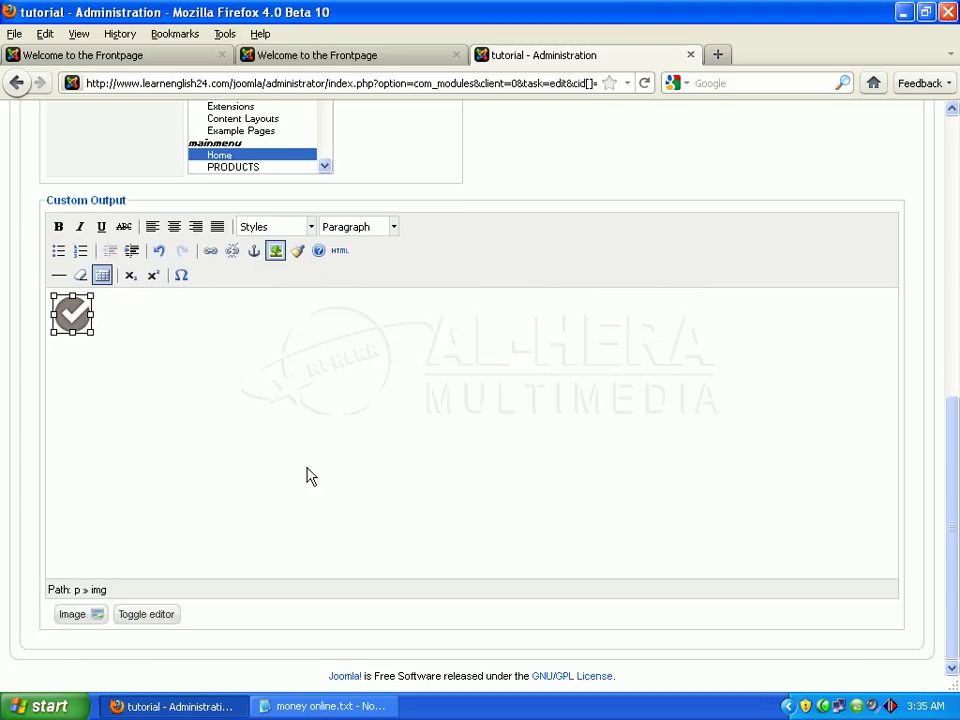
pyautogui.press('Delete')
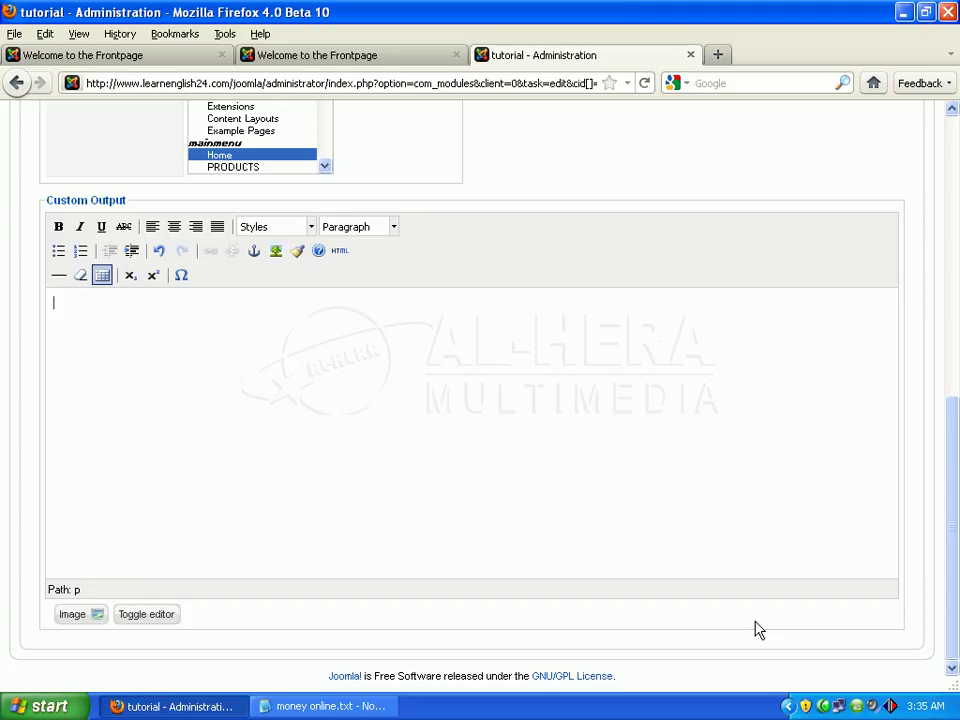
# - Insert the specialoffer.gif image from the root image directory into the module's custom output
pyautogui.click(82, 616)
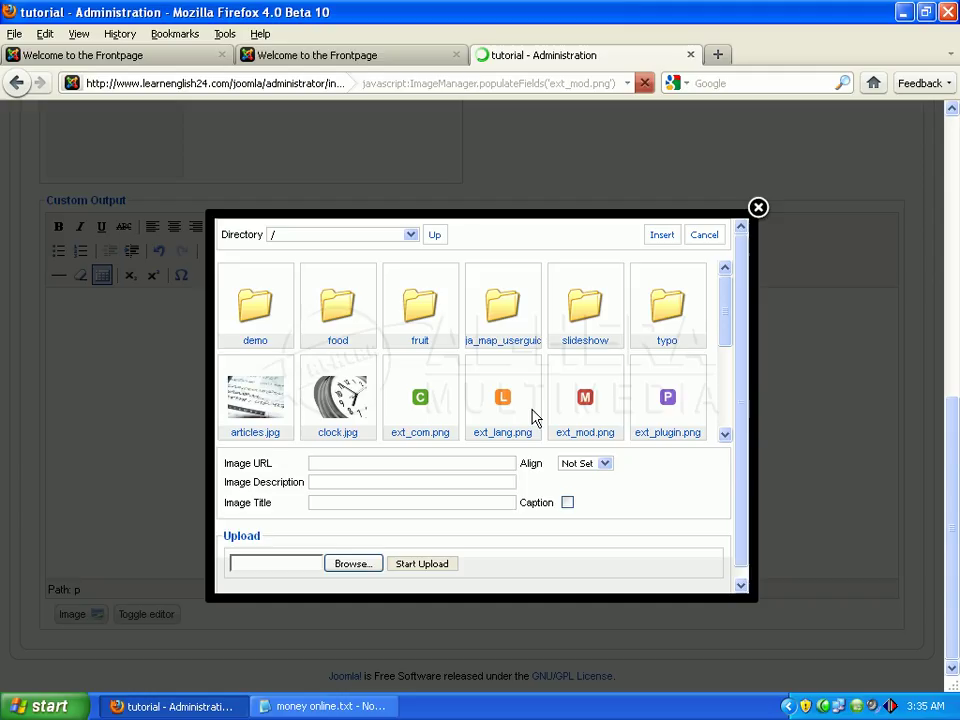
pyautogui.scroll(-3, 727, 390)
pyautogui.scroll(-1, 727, 390)
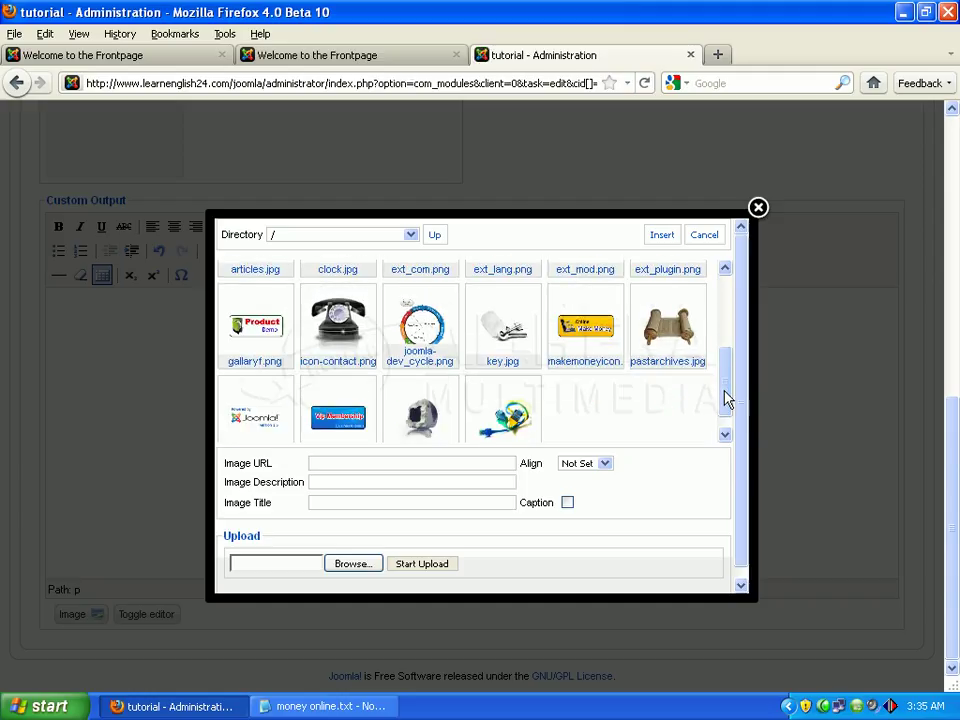
pyautogui.scroll(-1, 727, 400)
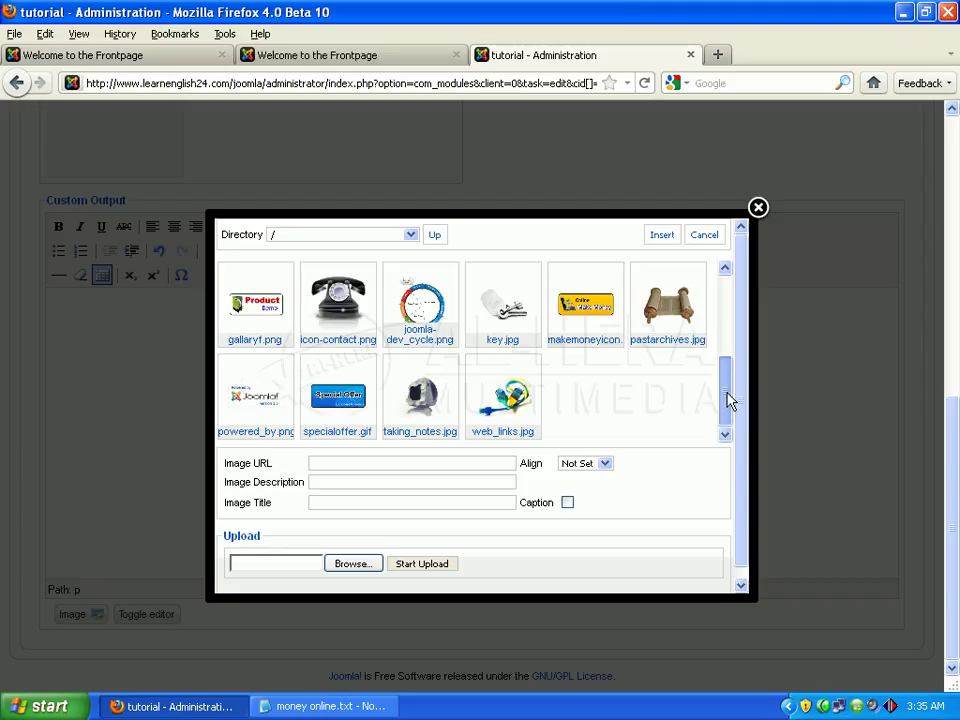
pyautogui.scroll(2, 729, 396)
pyautogui.scroll(3, 727, 370)
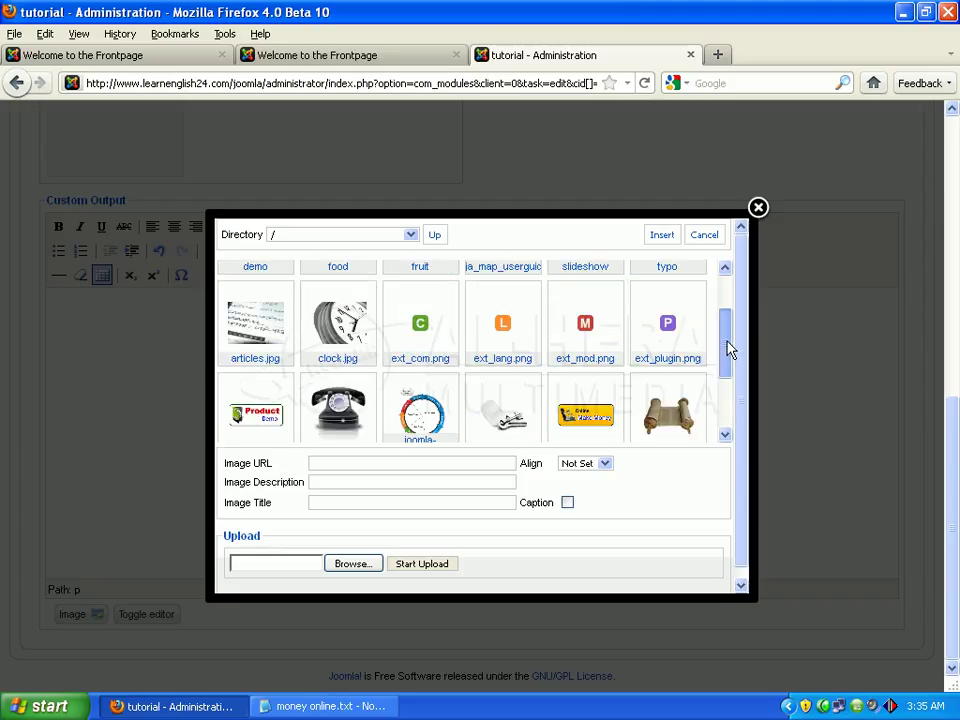
pyautogui.moveTo(729, 325); pyautogui.dragTo(729, 430)
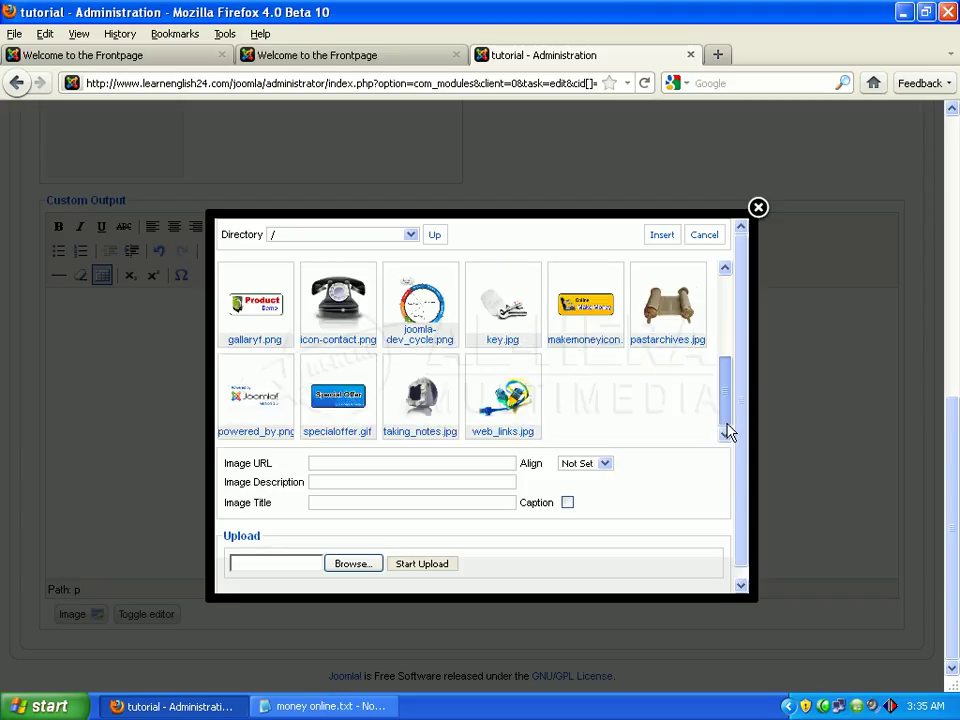
pyautogui.click(340, 400)
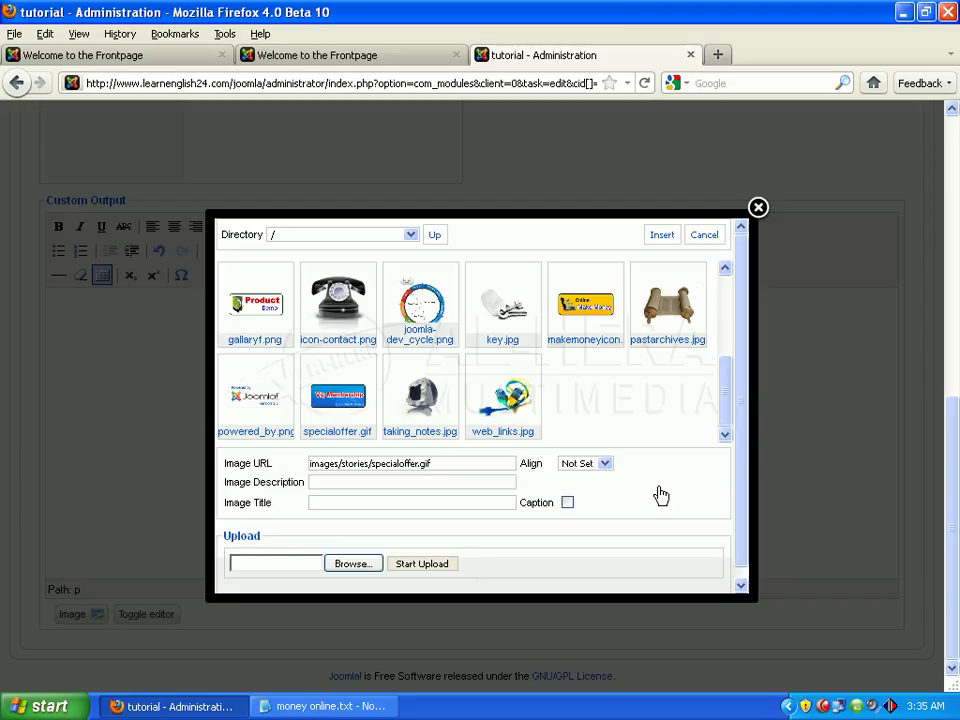
pyautogui.click(662, 236)
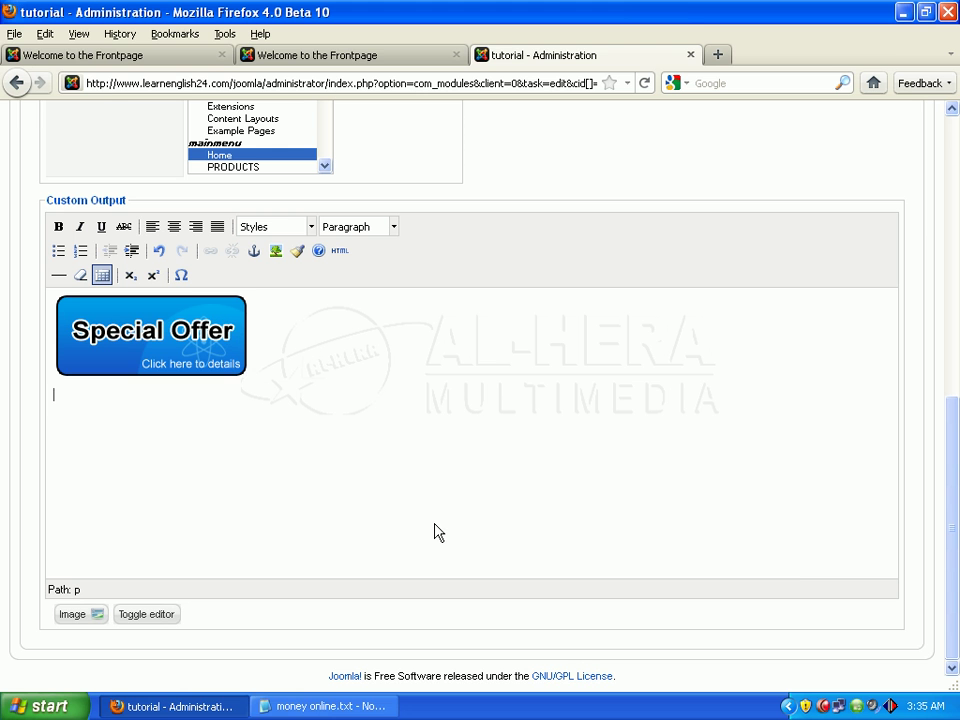
# - Close money online.txt, copy the entire text of vip.txt from the desktop, and return to the module editor in Firefox
pyautogui.click(901, 12)
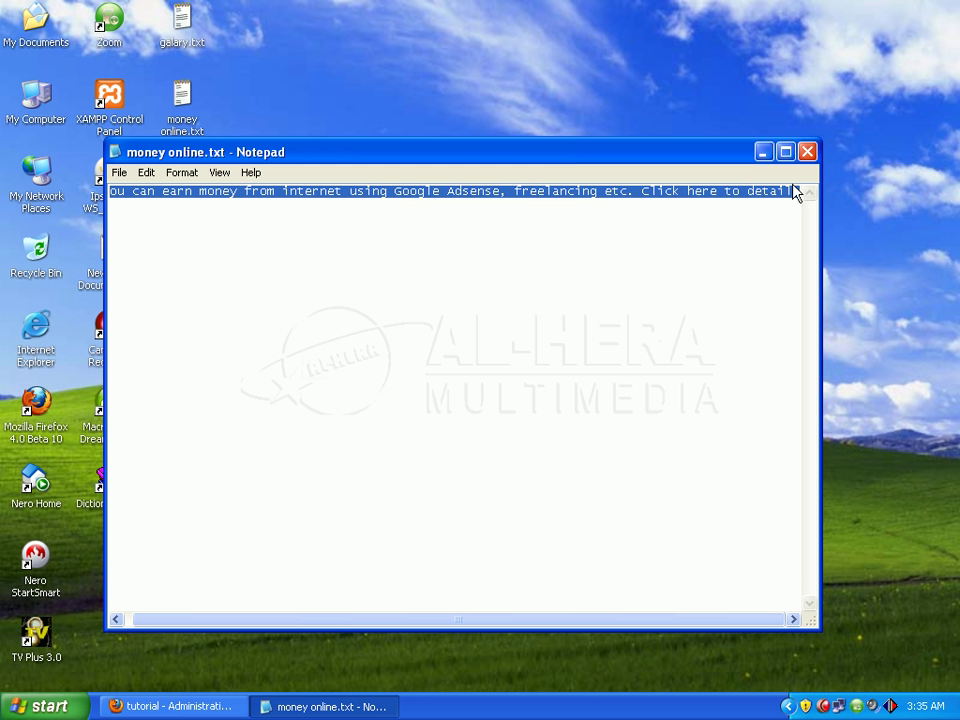
pyautogui.click(806, 155)
pyautogui.doubleClick(183, 185)
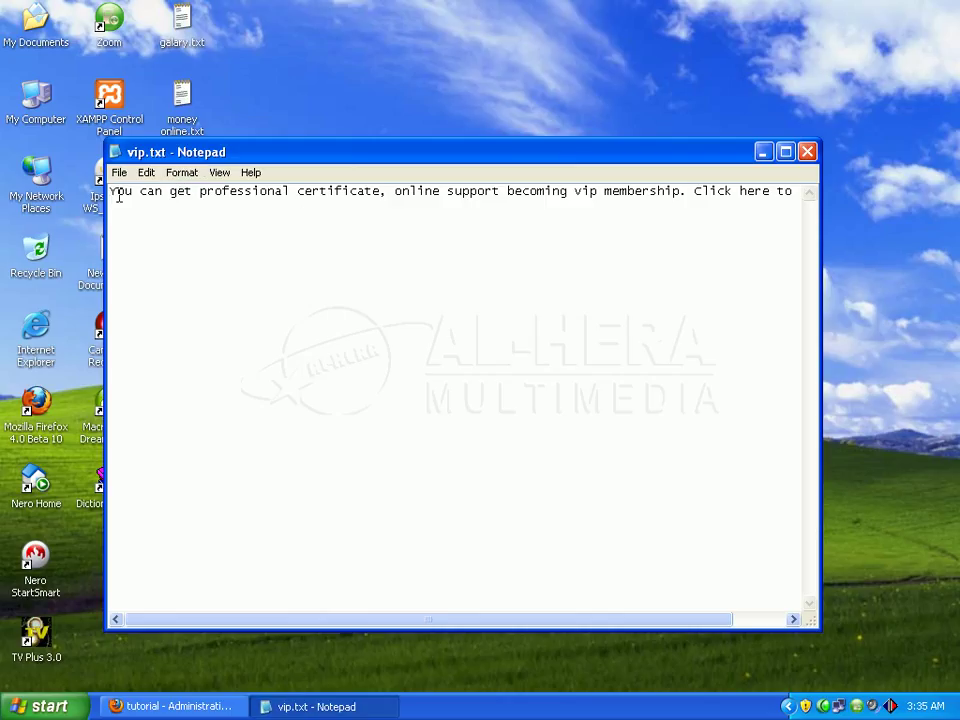
pyautogui.hotkey('ctrl', 'a')
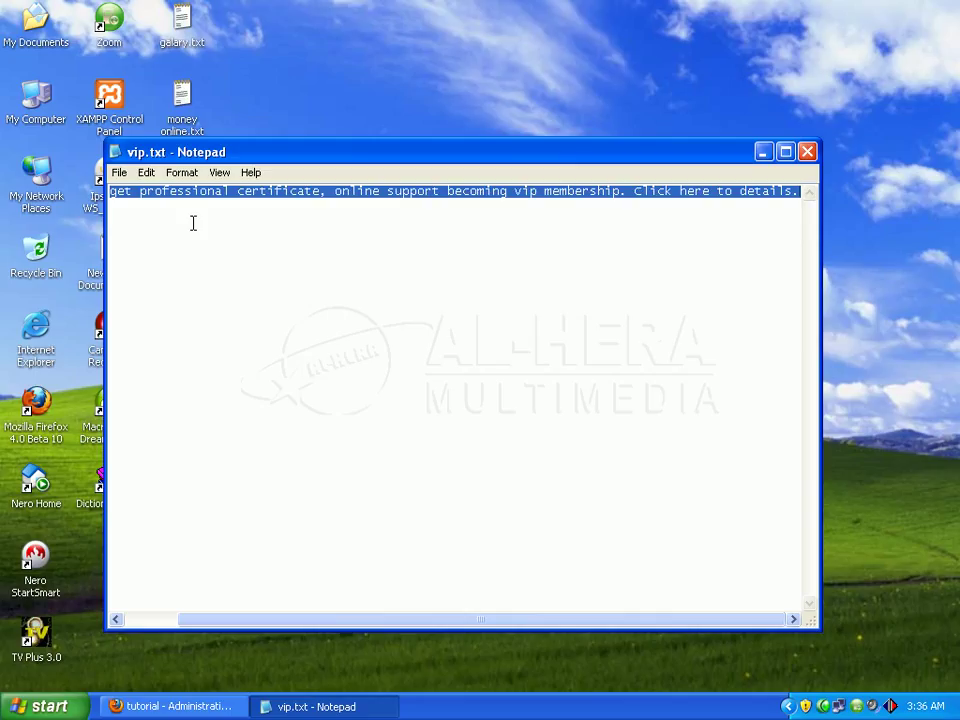
pyautogui.click(193, 707)
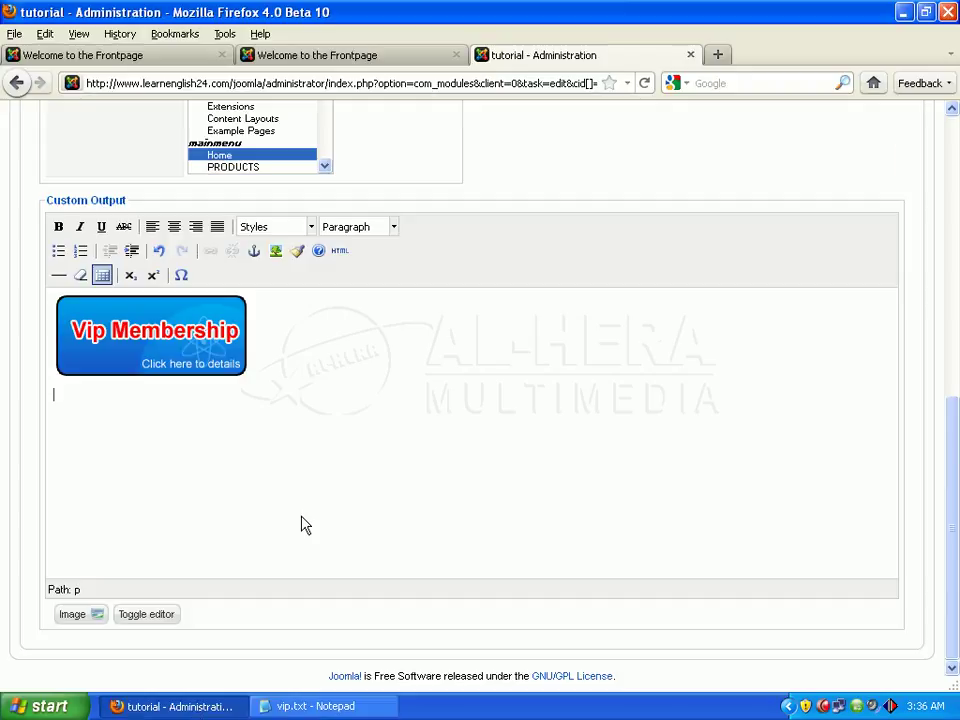